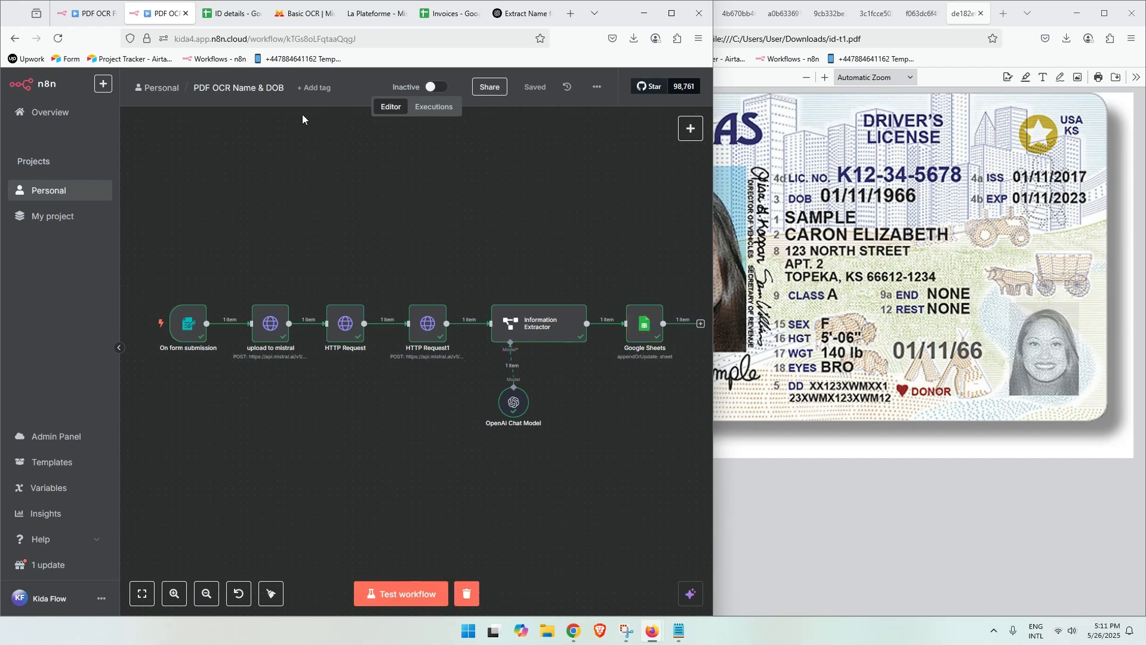
{"action": "left_click", "coordinate": [230, 13]}
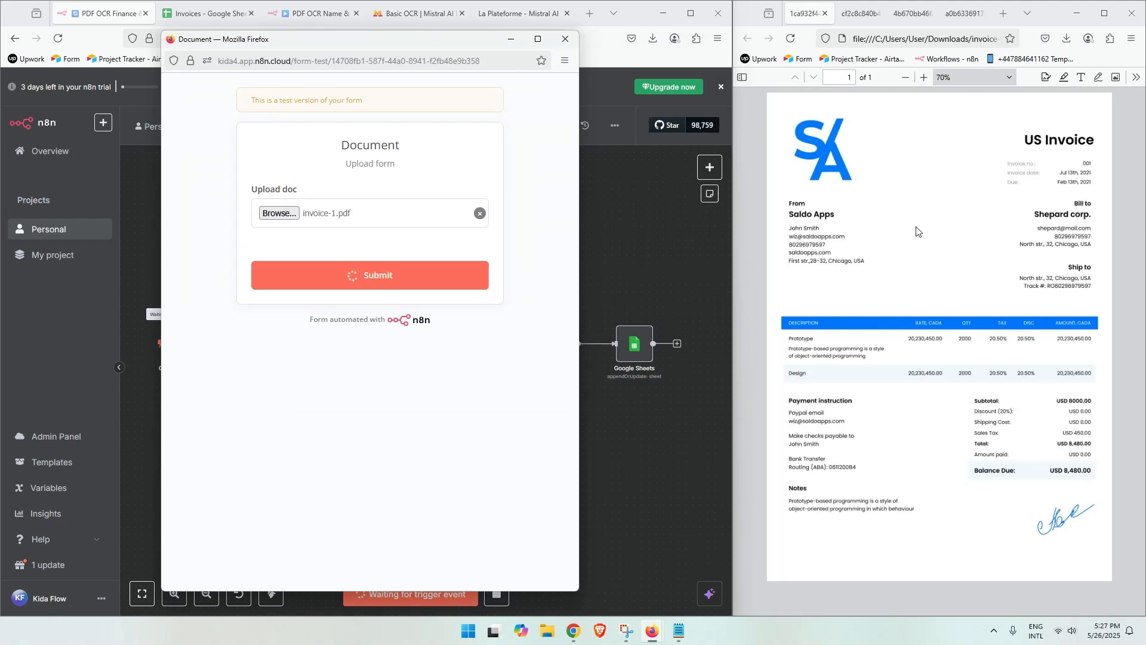
{"action": "left_click", "coordinate": [609, 104]}
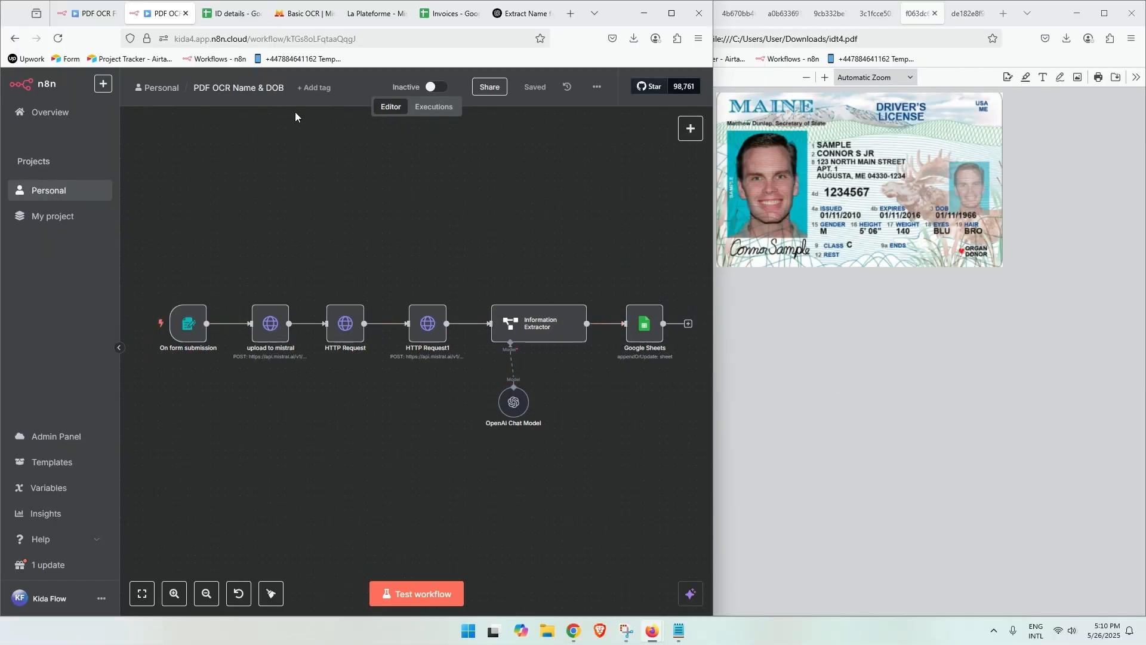
- Look over the column headers of the empty ID details spreadsheet
{"action": "left_click", "coordinate": [231, 13]}
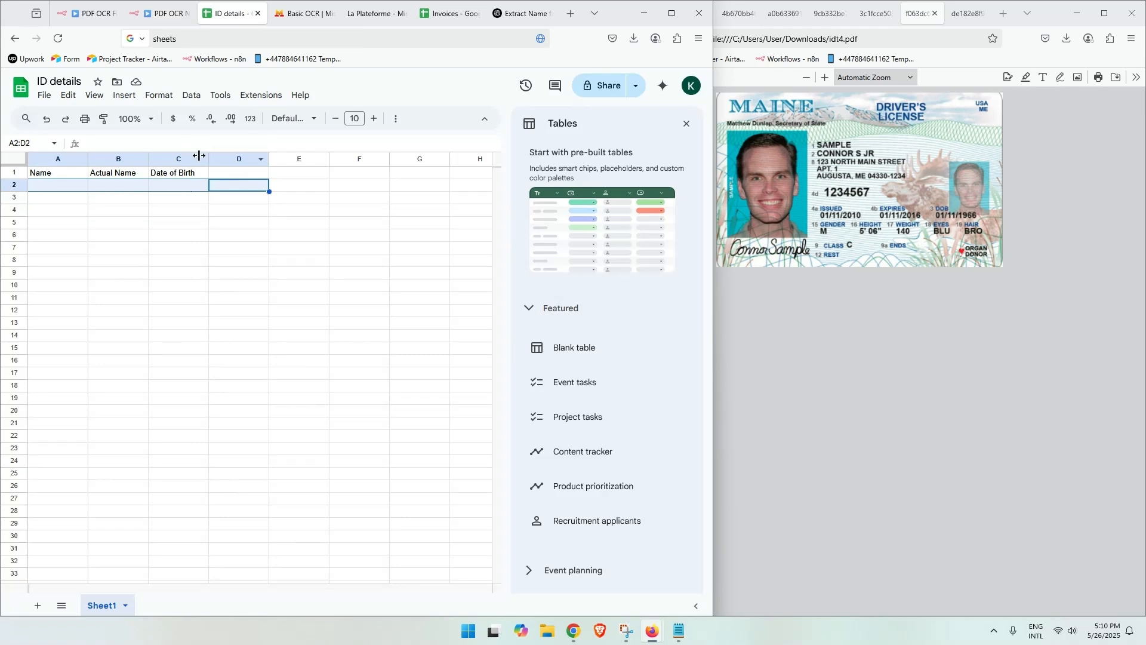
{"action": "left_click", "coordinate": [182, 205]}
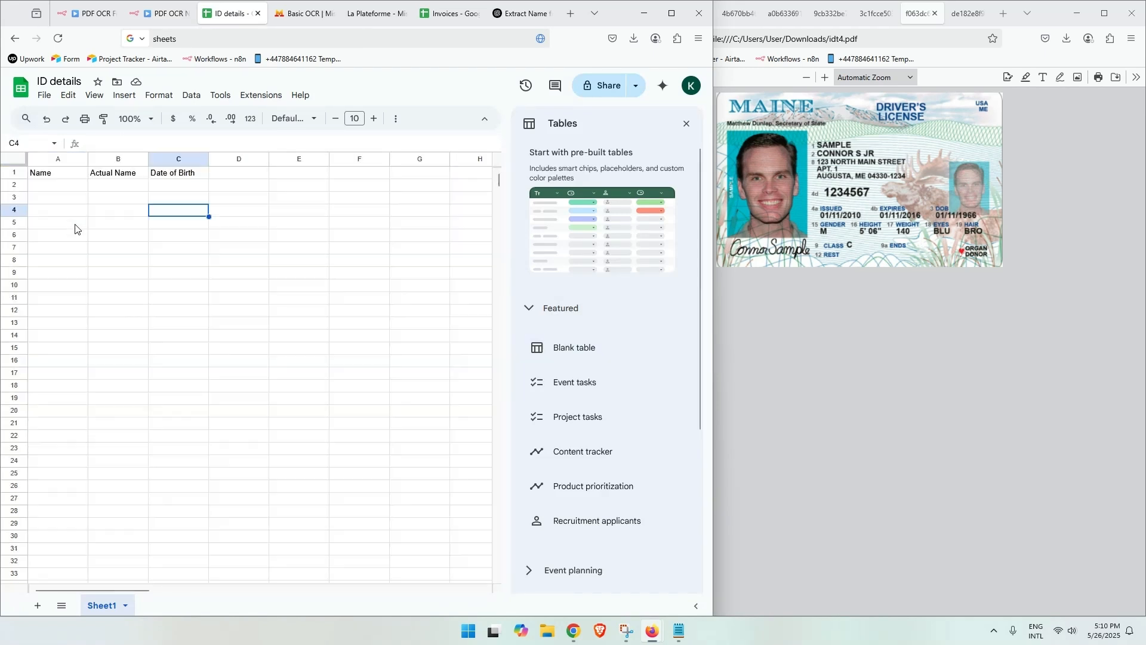
- Start a test run of the PDF OCR Name & DOB workflow and enter the first licence holder's name in its form
{"action": "left_click", "coordinate": [163, 20]}
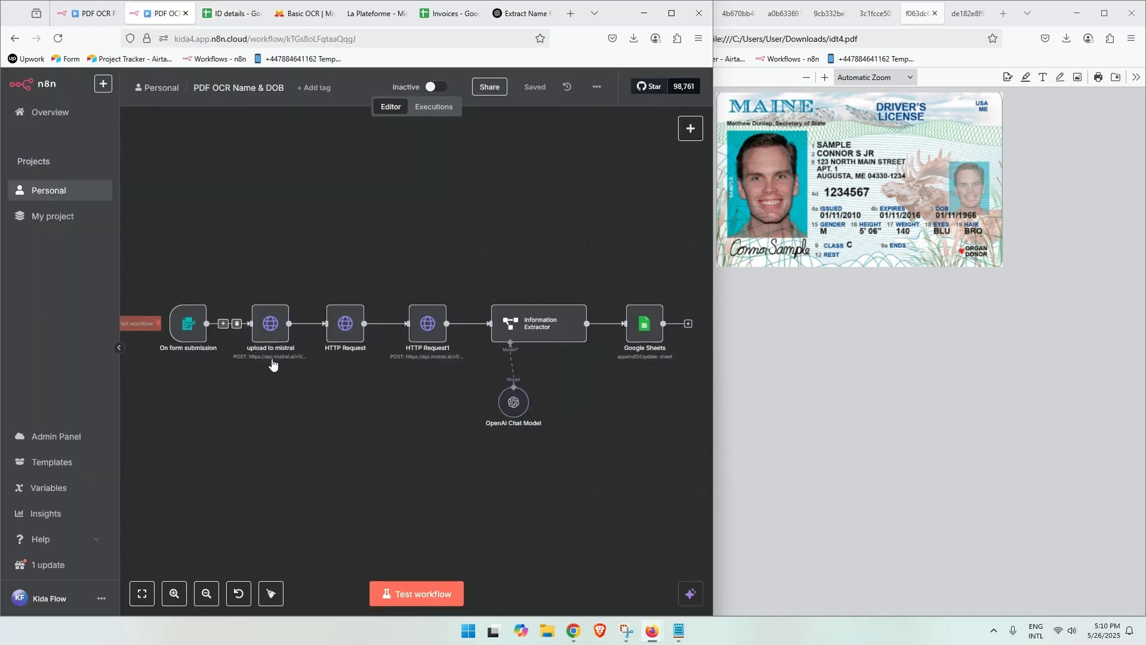
{"action": "left_click", "coordinate": [409, 584]}
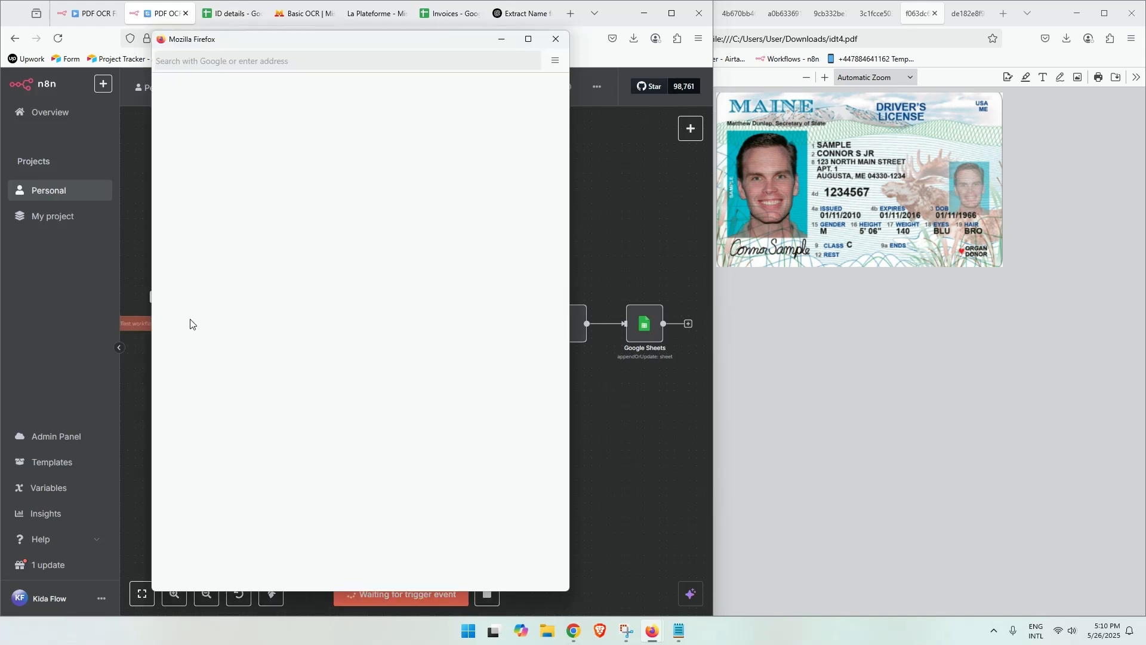
{"action": "left_click", "coordinate": [283, 218]}
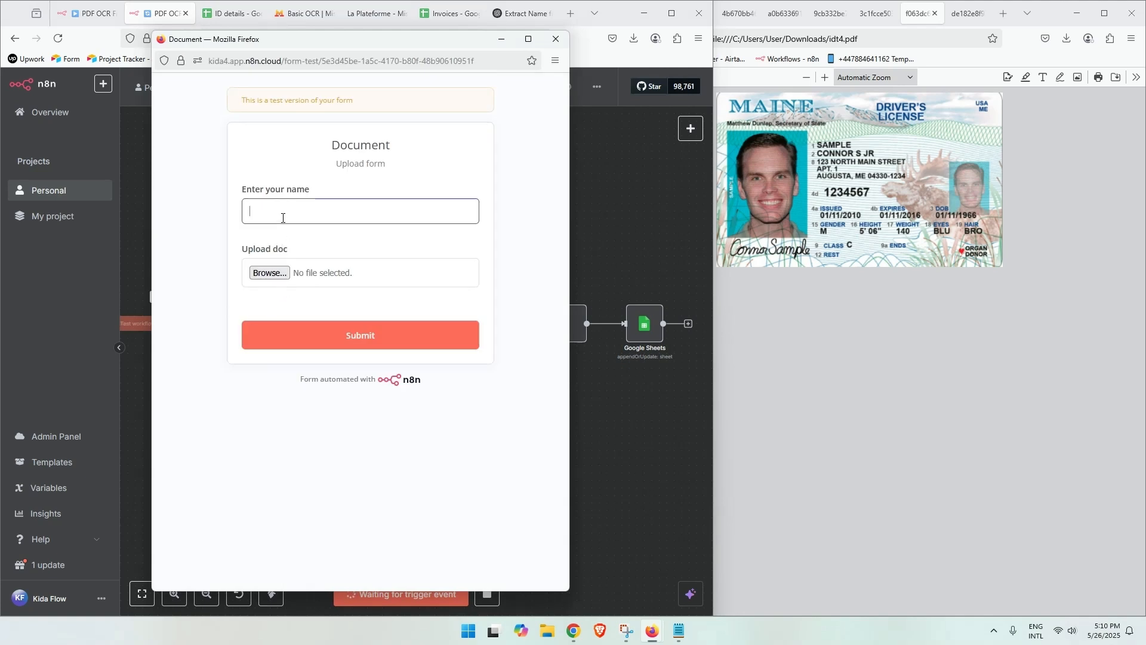
{"action": "type", "text": "Connor"}
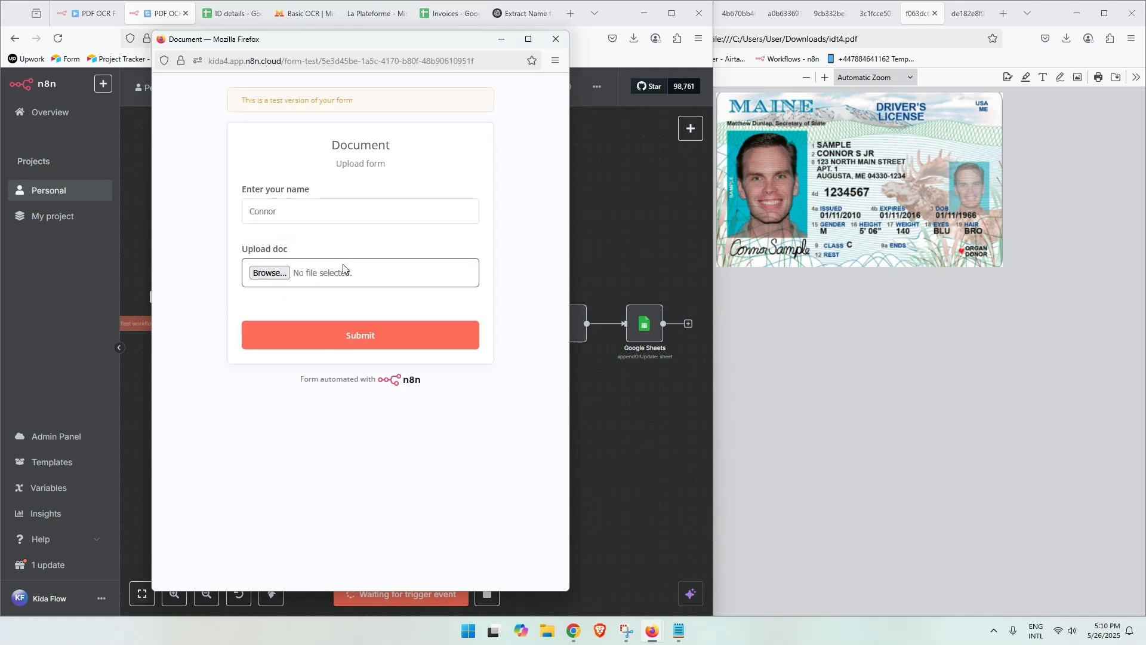
- Upload the idt4 PDF, submit the form and check the extracted entry in the ID details spreadsheet
{"action": "left_click", "coordinate": [269, 272]}
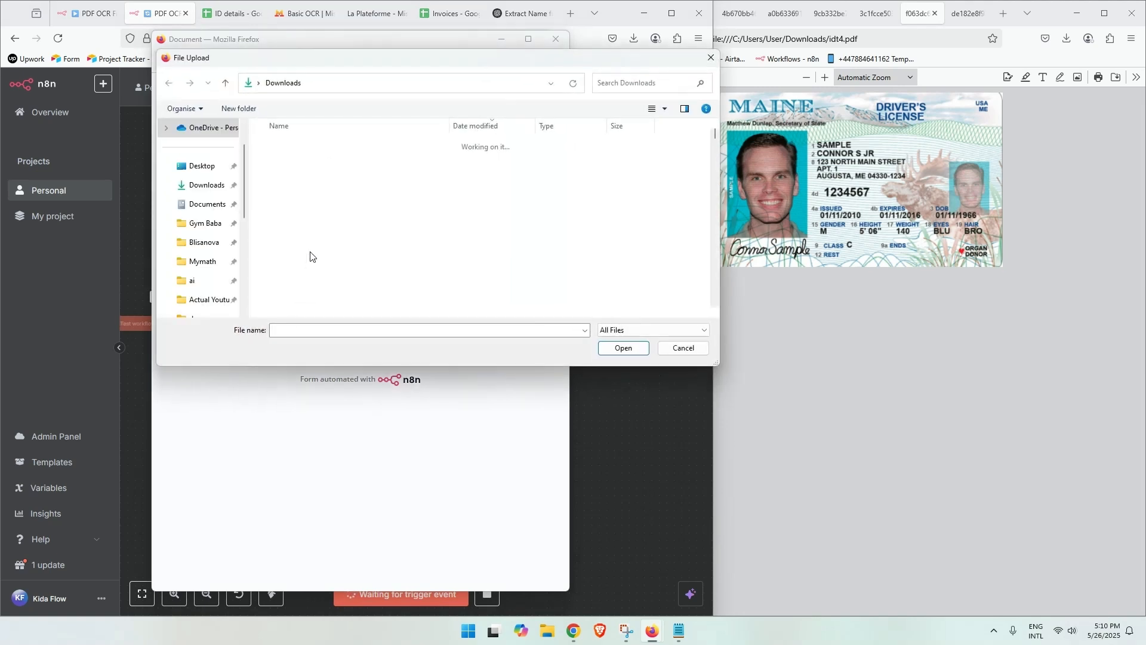
{"action": "left_click", "coordinate": [315, 160]}
{"action": "left_click", "coordinate": [623, 347]}
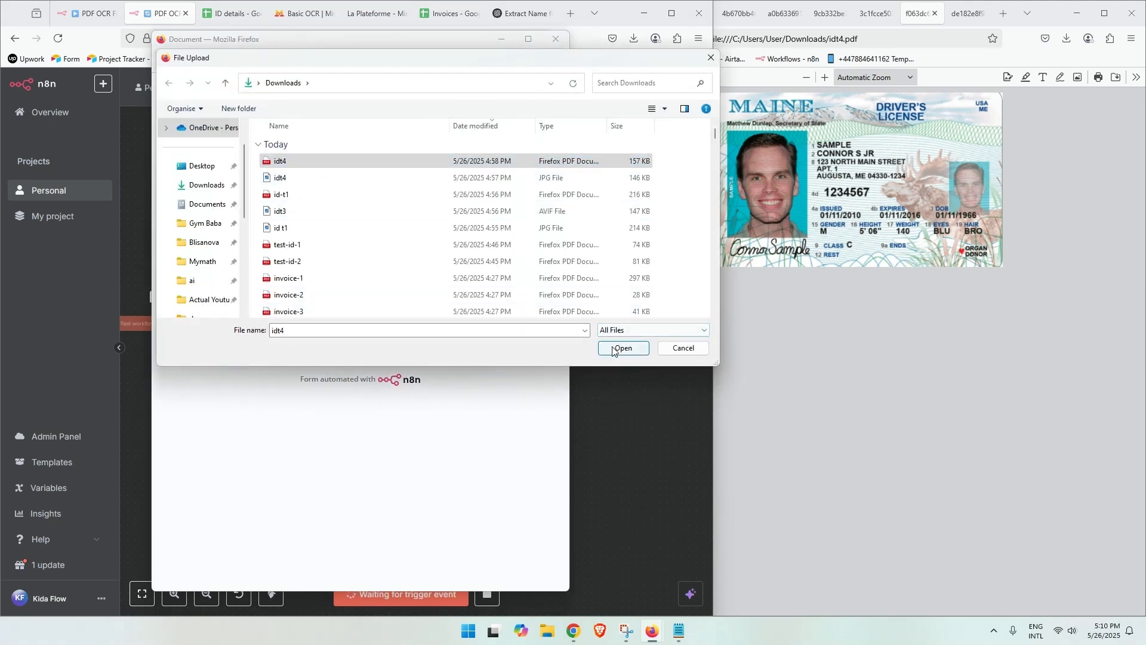
{"action": "left_click", "coordinate": [396, 339]}
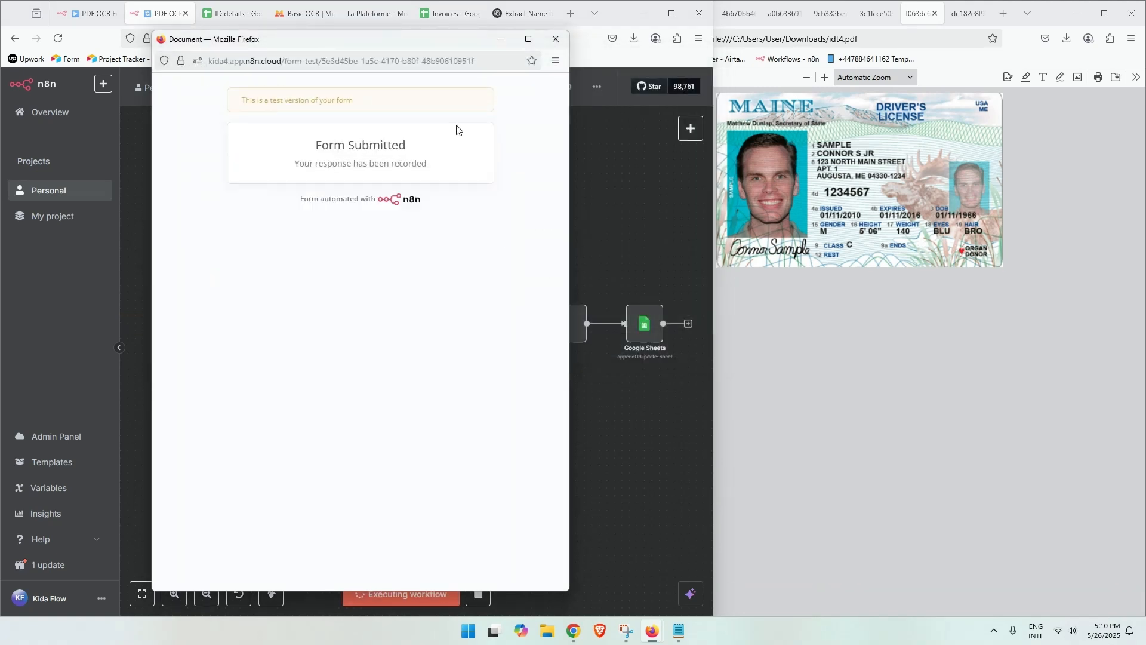
{"action": "left_click", "coordinate": [501, 39]}
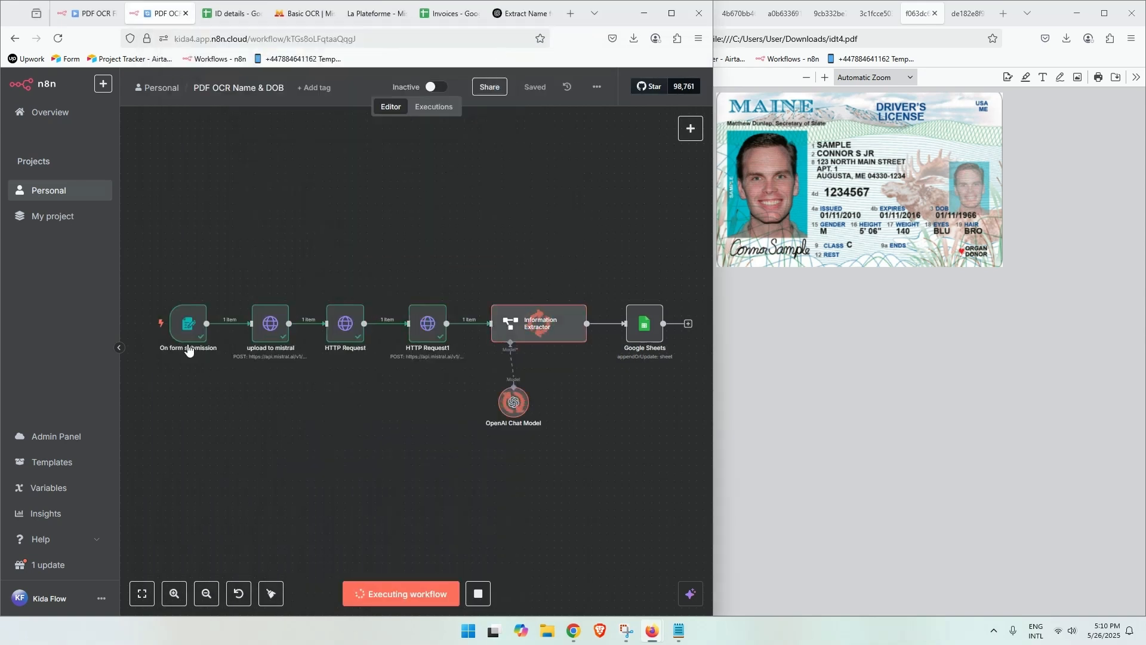
{"action": "left_click", "coordinate": [216, 17]}
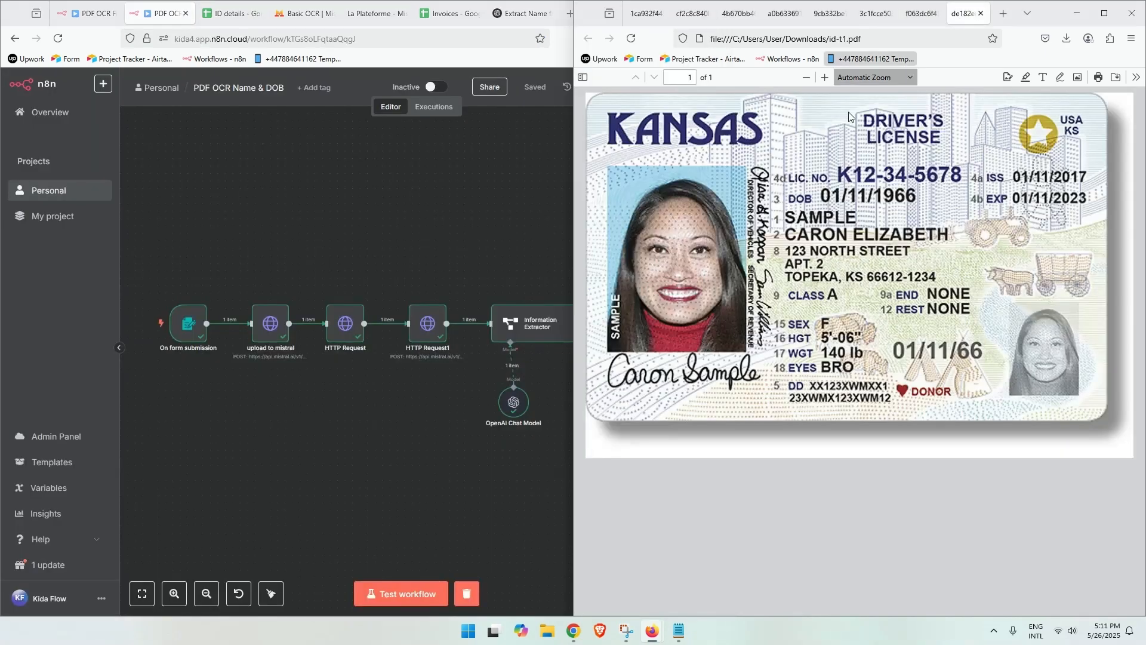
- Test the PDF OCR Name & DOB workflow again, submitting the form with the Kansas licence holder's name and id-t1.pdf
{"action": "left_click", "coordinate": [414, 593]}
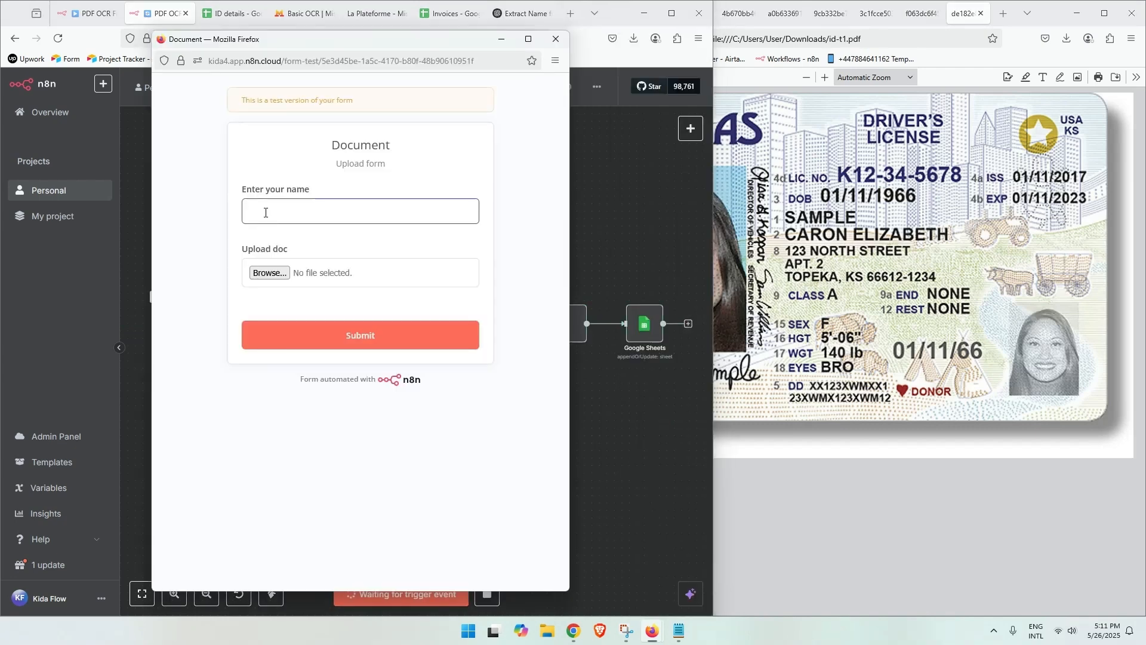
{"action": "left_click", "coordinate": [265, 213]}
{"action": "type", "text": "Caron"}
{"action": "left_click", "coordinate": [269, 273]}
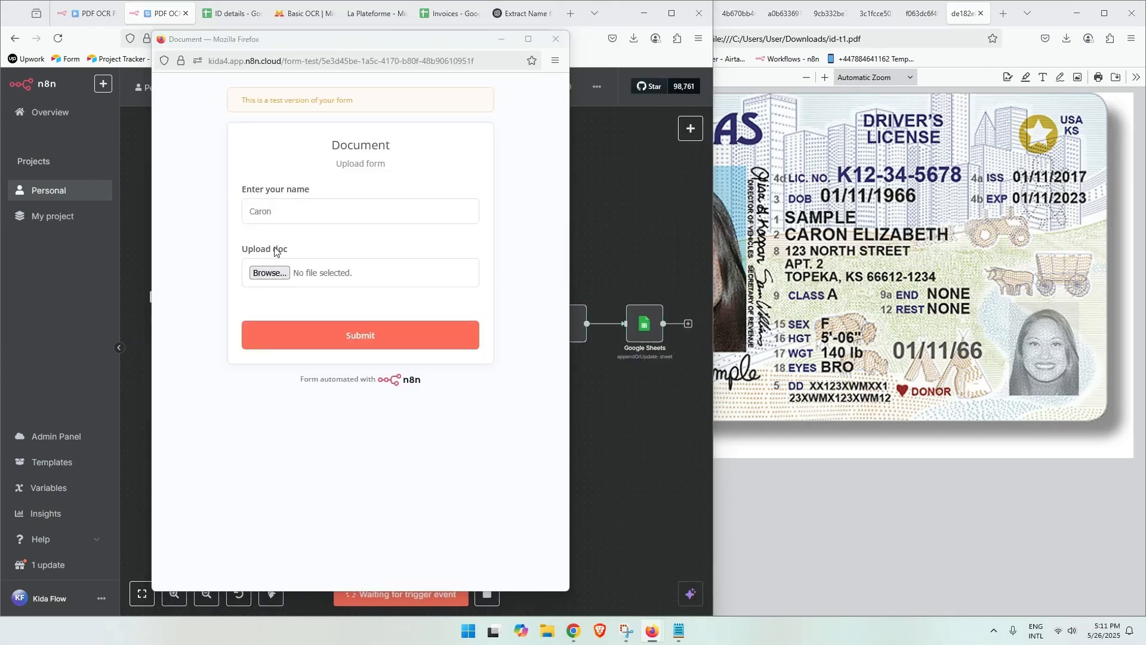
{"action": "left_click", "coordinate": [287, 194]}
{"action": "left_click", "coordinate": [623, 348]}
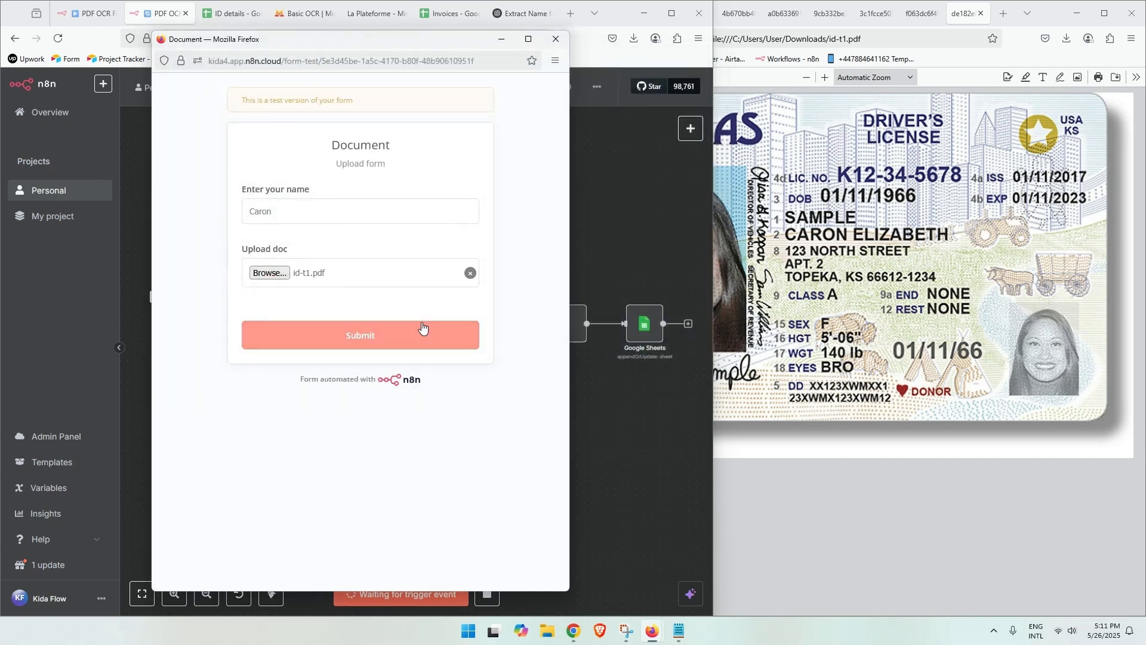
{"action": "left_click", "coordinate": [408, 338]}
{"action": "left_click", "coordinate": [555, 39]}
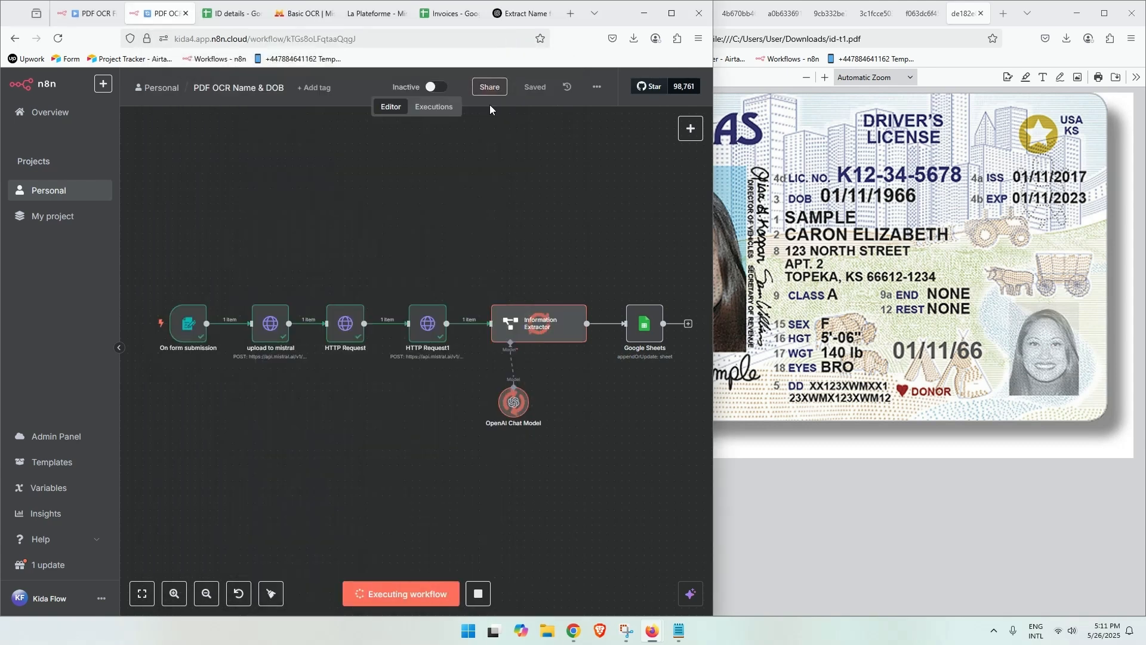
- Check the new entry in the ID details spreadsheet and widen the Actual Name column
{"action": "left_click", "coordinate": [239, 14]}
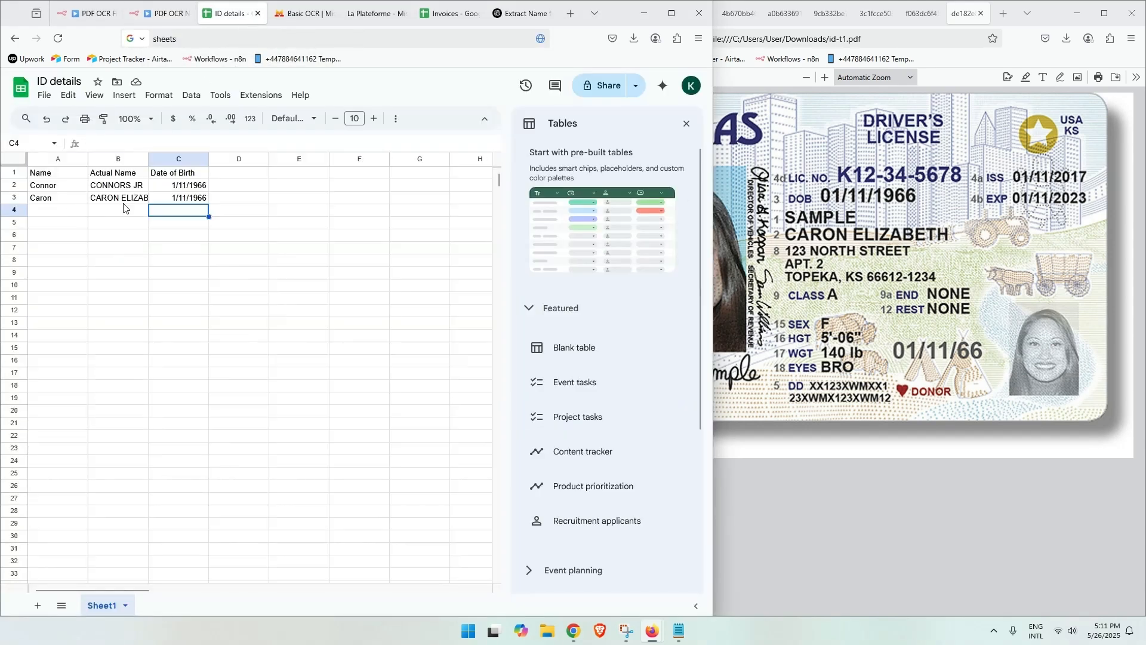
{"action": "left_click_drag", "start_coordinate": [148, 159], "coordinate": [174, 159]}
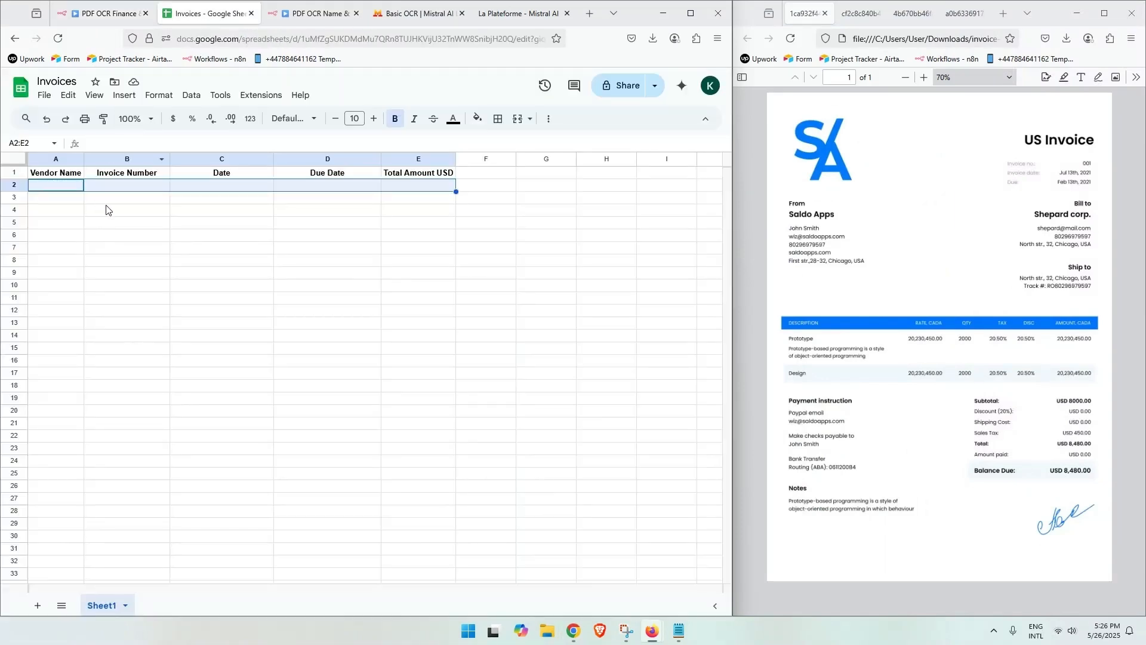
- Test the PDF OCR Finance & Invoicing workflow by submitting its upload form with invoice-1.pdf
{"action": "left_click", "coordinate": [107, 210]}
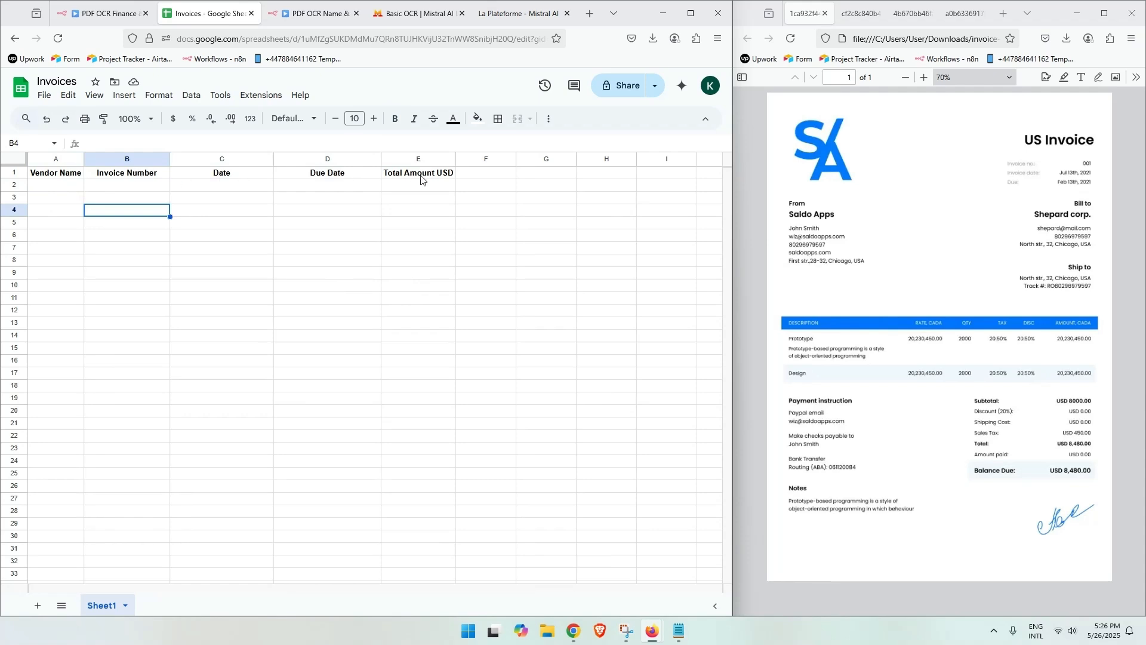
{"action": "left_click", "coordinate": [105, 13]}
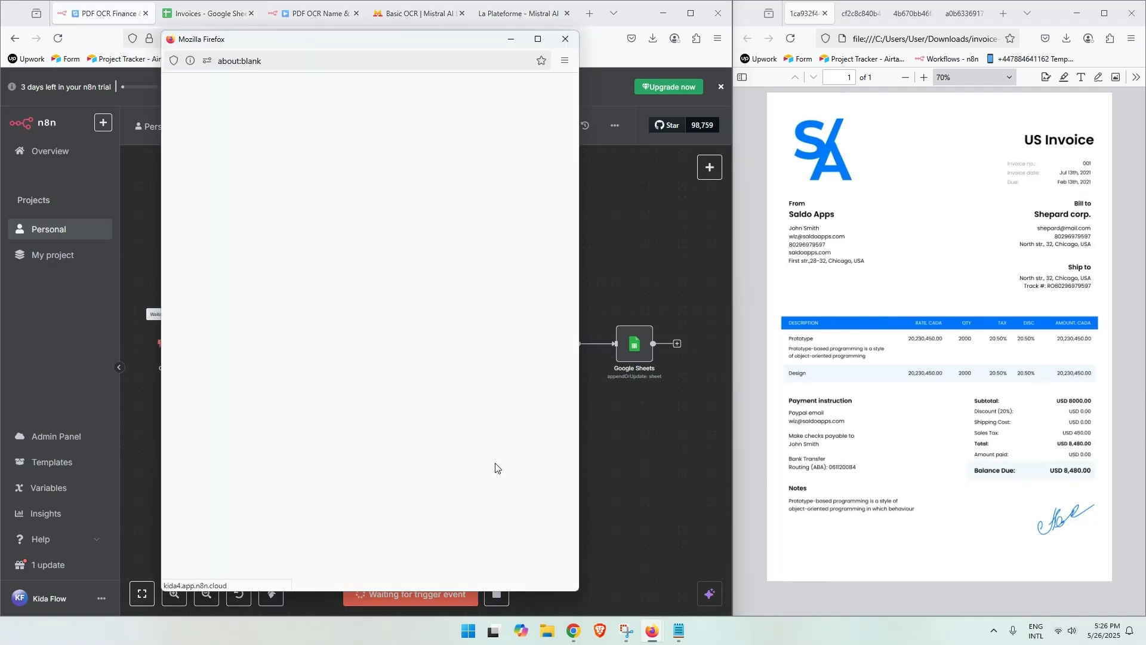
{"action": "left_click", "coordinate": [278, 213]}
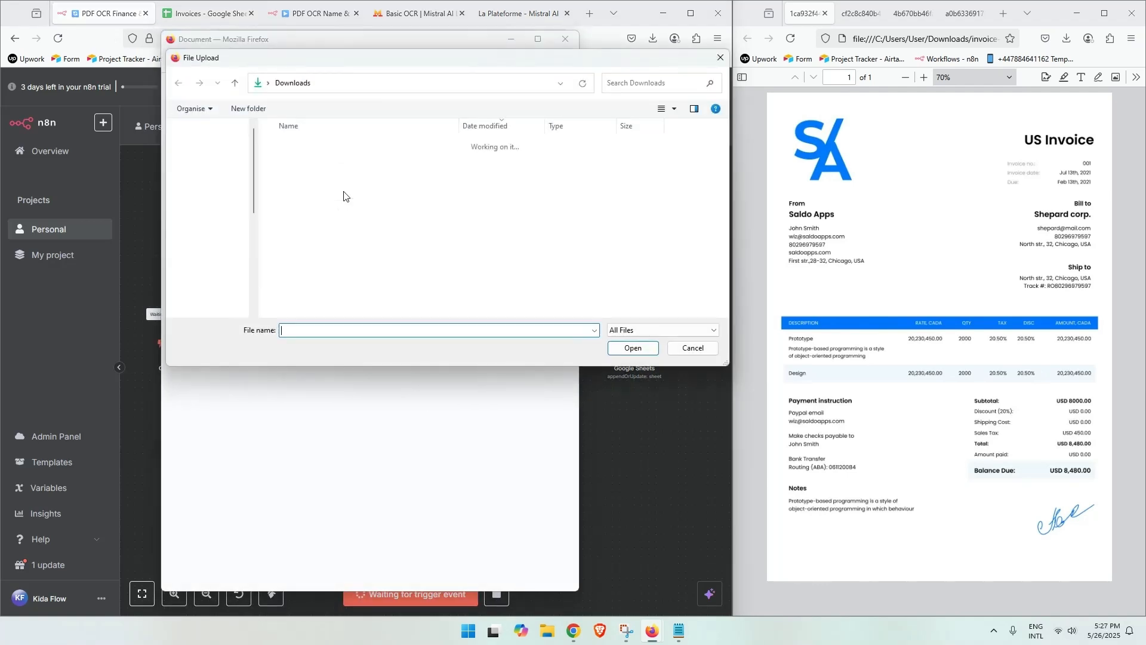
{"action": "left_click", "coordinate": [365, 297]}
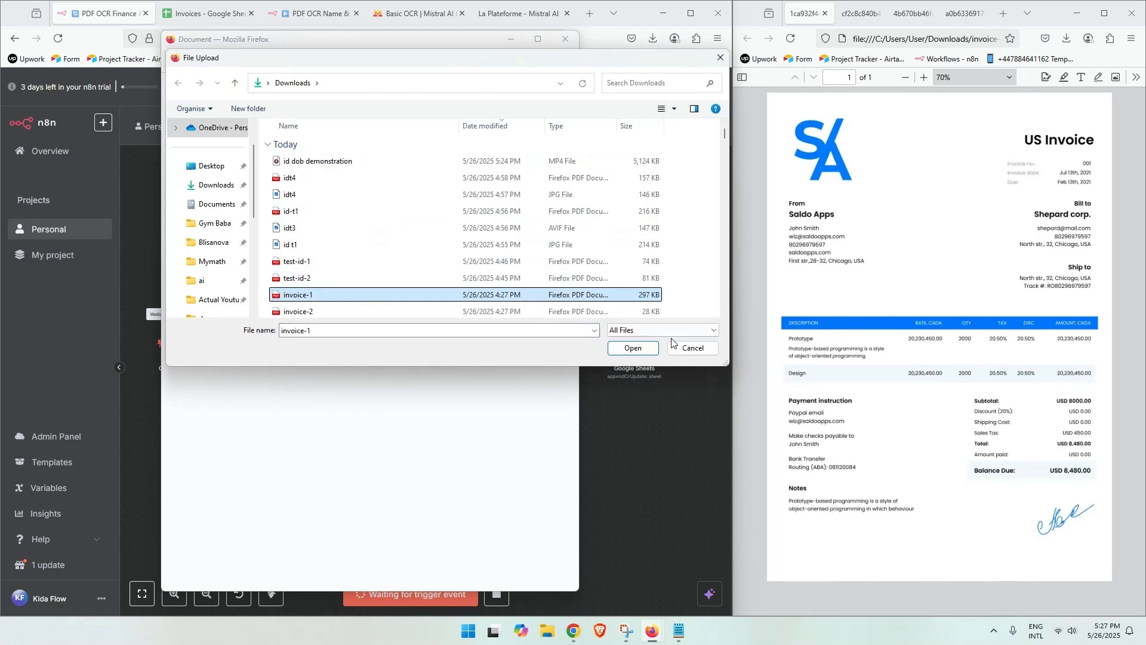
{"action": "left_click", "coordinate": [633, 347]}
{"action": "left_click", "coordinate": [403, 272]}
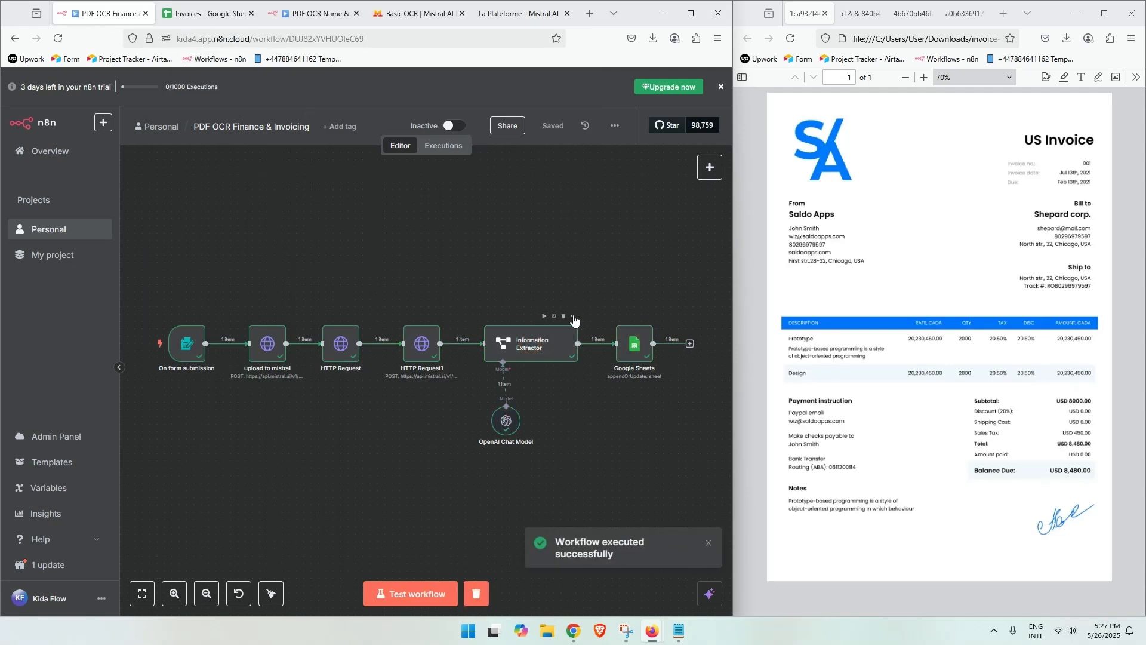
- Review the Information Extractor's output and the row written to the Invoices spreadsheet against the first invoice
{"action": "left_click", "coordinate": [573, 315]}
{"action": "double_click", "coordinate": [524, 333]}
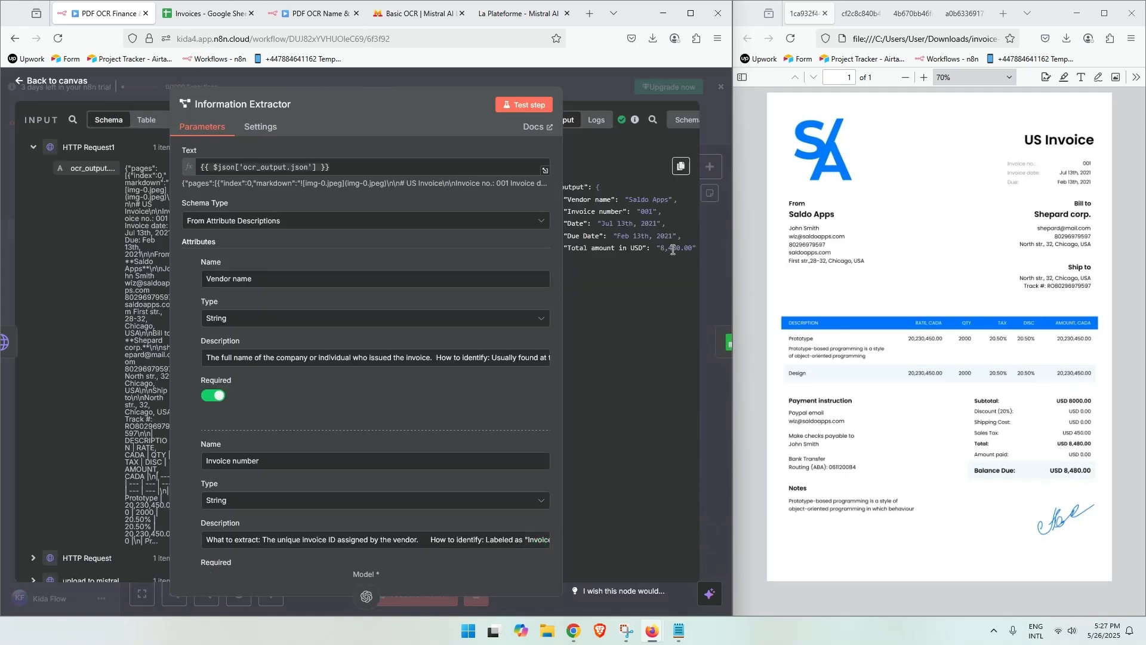
{"action": "left_click", "coordinate": [221, 11]}
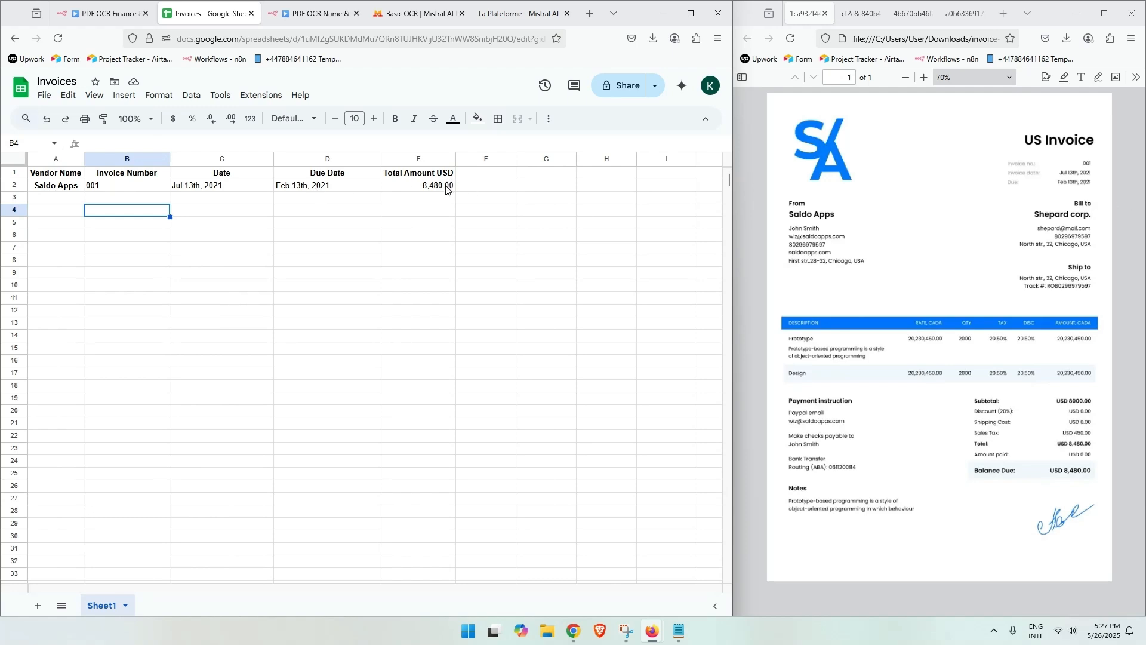
- Rerun the invoicing workflow with invoice-2.pdf submitted in the form, and display that second invoice alongside
{"action": "key", "text": "ctrl+shift+Tab"}
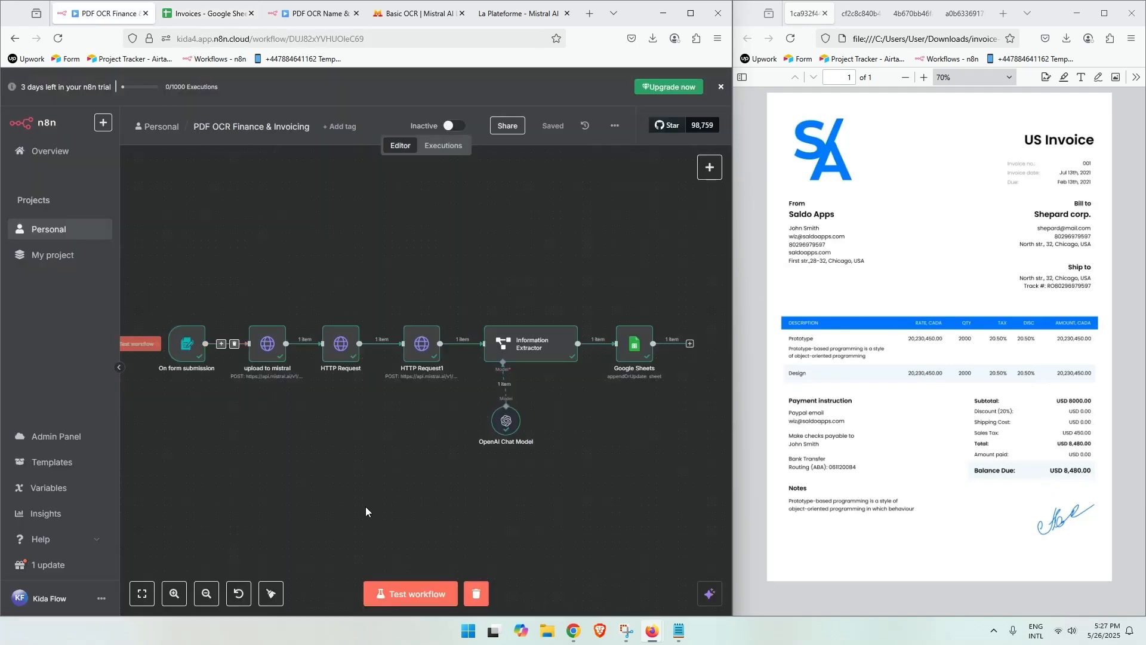
{"action": "left_click", "coordinate": [411, 594]}
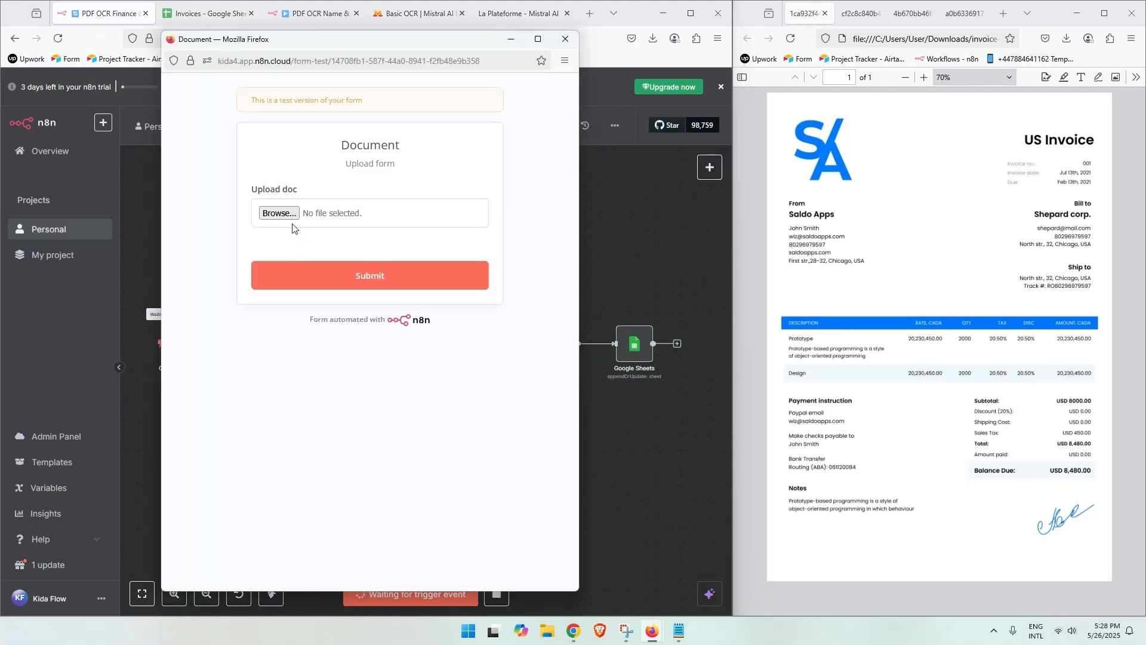
{"action": "left_click", "coordinate": [279, 214]}
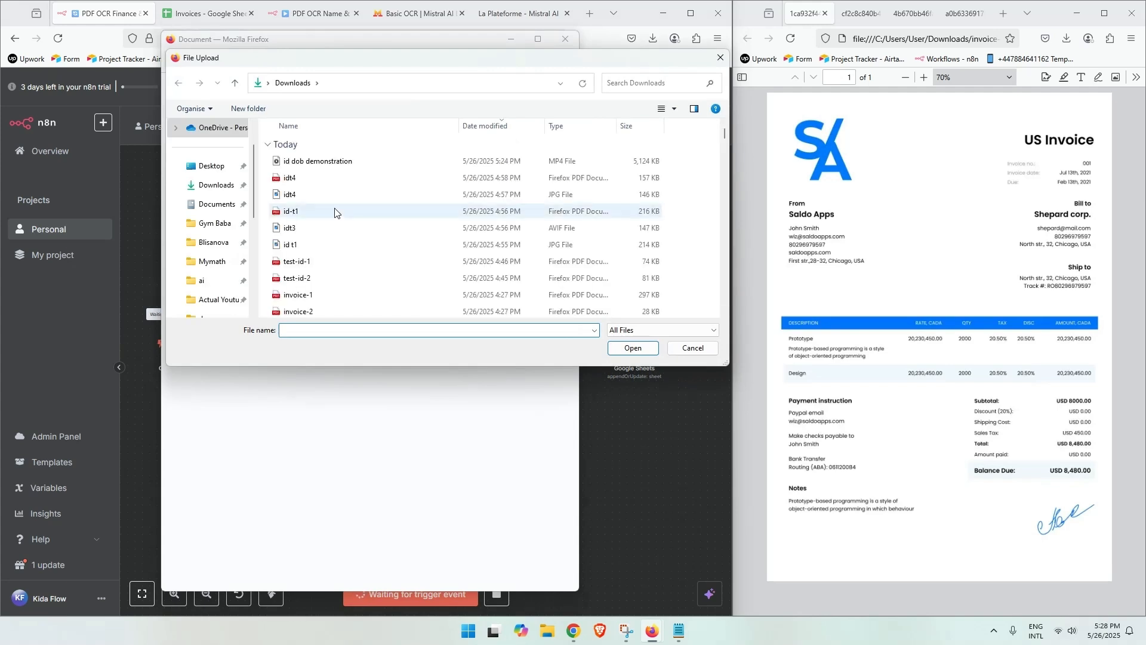
{"action": "scroll", "coordinate": [351, 254], "scroll_direction": "down", "scroll_amount": 1}
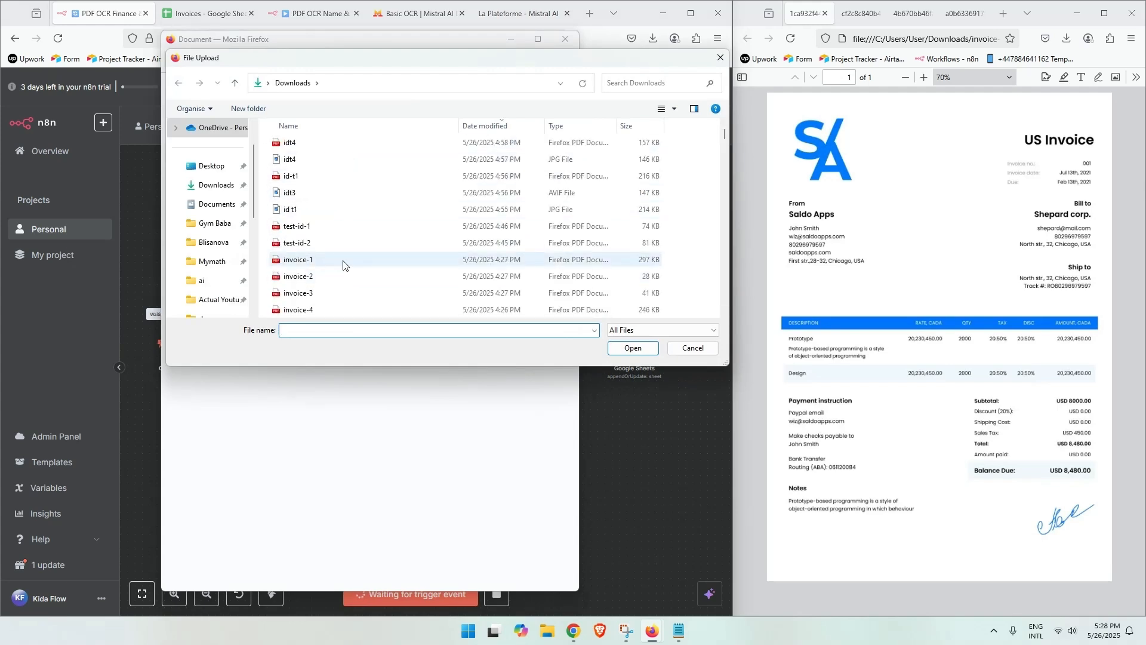
{"action": "left_click", "coordinate": [350, 277]}
{"action": "double_click", "coordinate": [349, 278]}
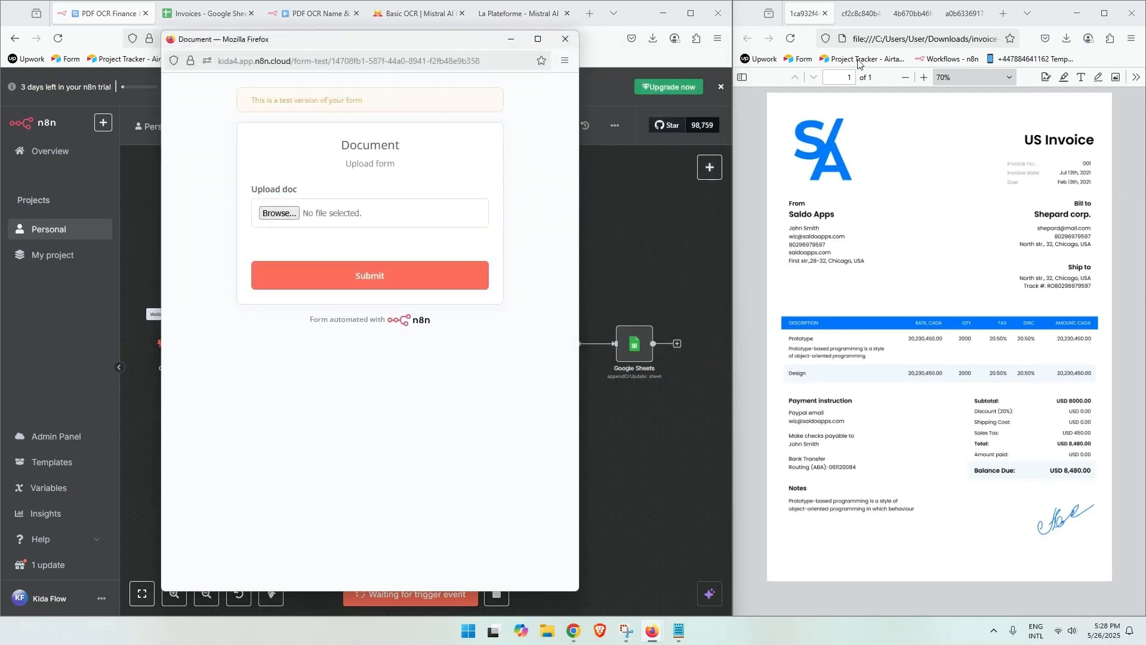
{"action": "left_click", "coordinate": [862, 12]}
{"action": "left_click", "coordinate": [370, 275]}
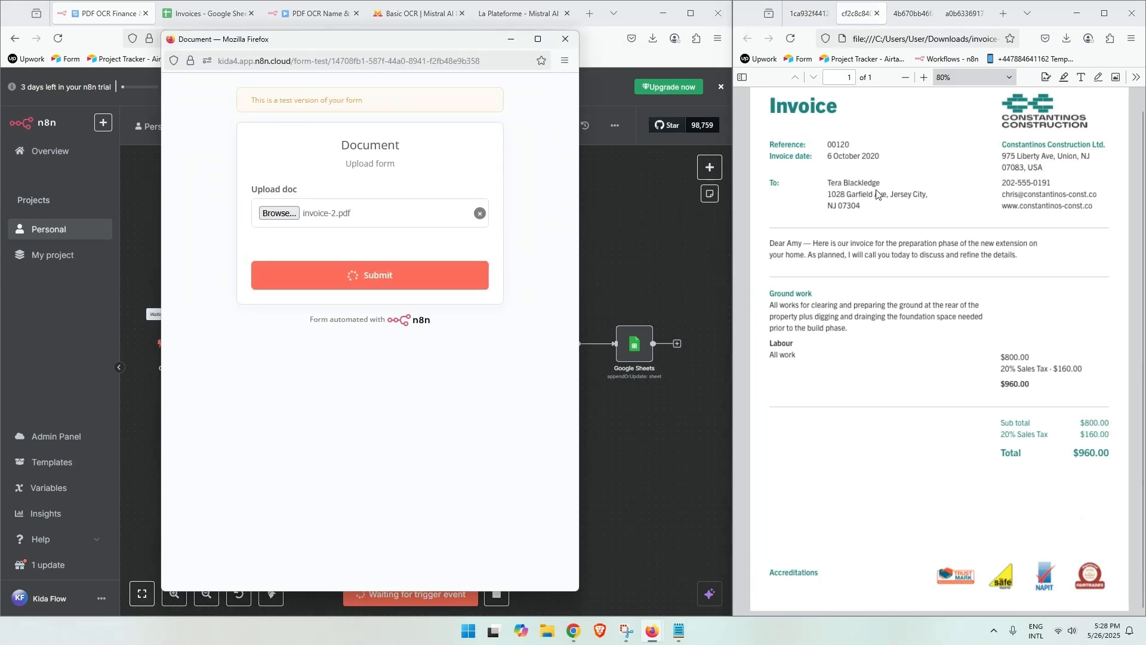
- Widen the Vendor Name column in the Invoices spreadsheet and check the second invoice's Due Date cell
{"action": "left_click", "coordinate": [190, 24]}
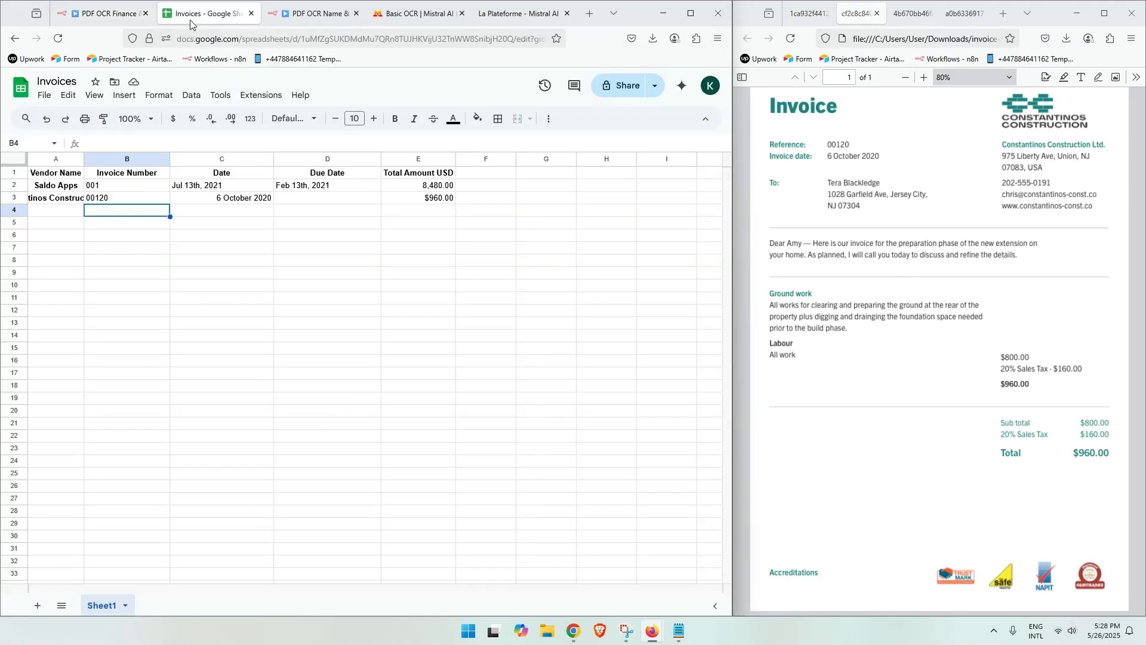
{"action": "left_click_drag", "start_coordinate": [84, 159], "coordinate": [155, 212]}
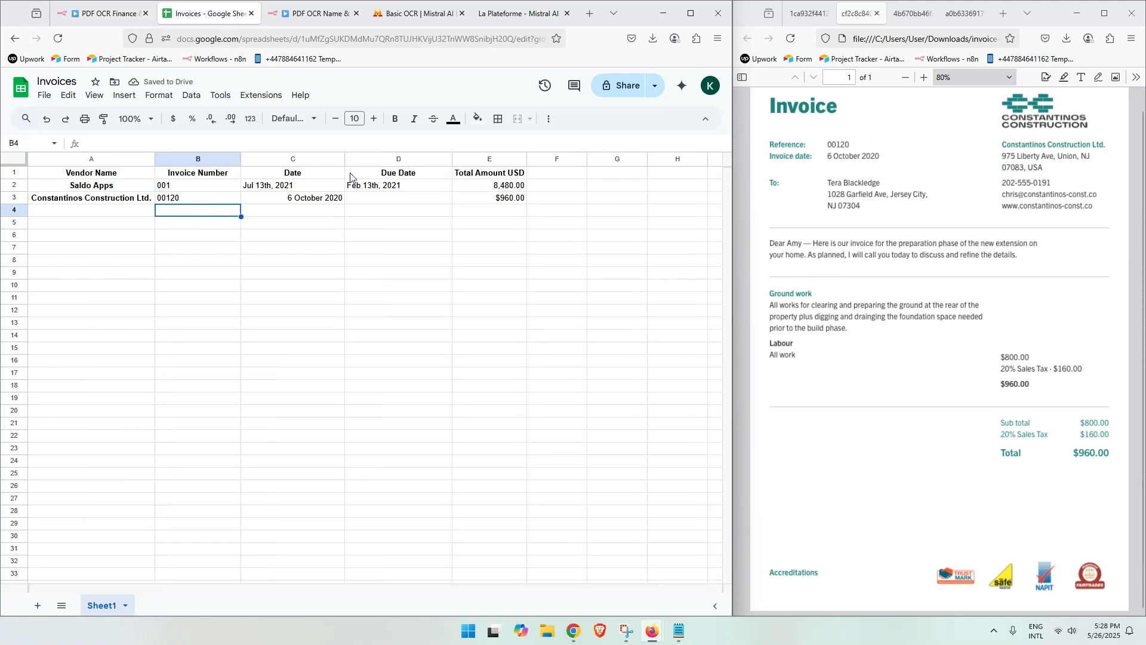
{"action": "left_click", "coordinate": [397, 201]}
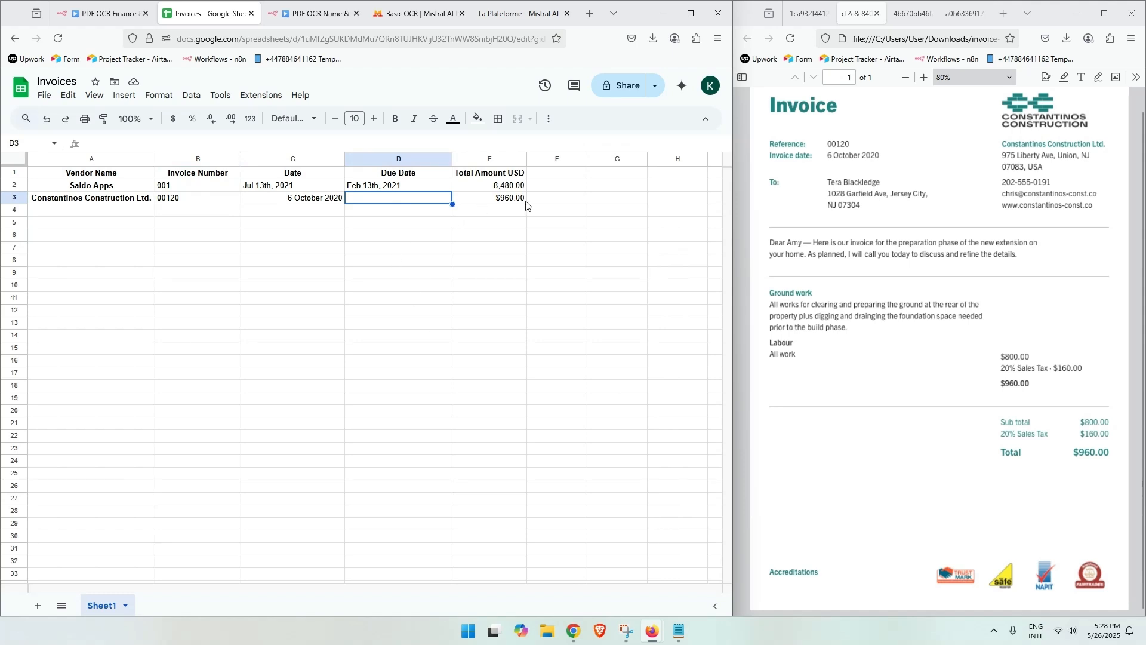
- Display the third invoice alongside and return to the PDF OCR Finance & Invoicing workflow
{"action": "left_click", "coordinate": [895, 18]}
{"action": "left_click", "coordinate": [102, 13]}
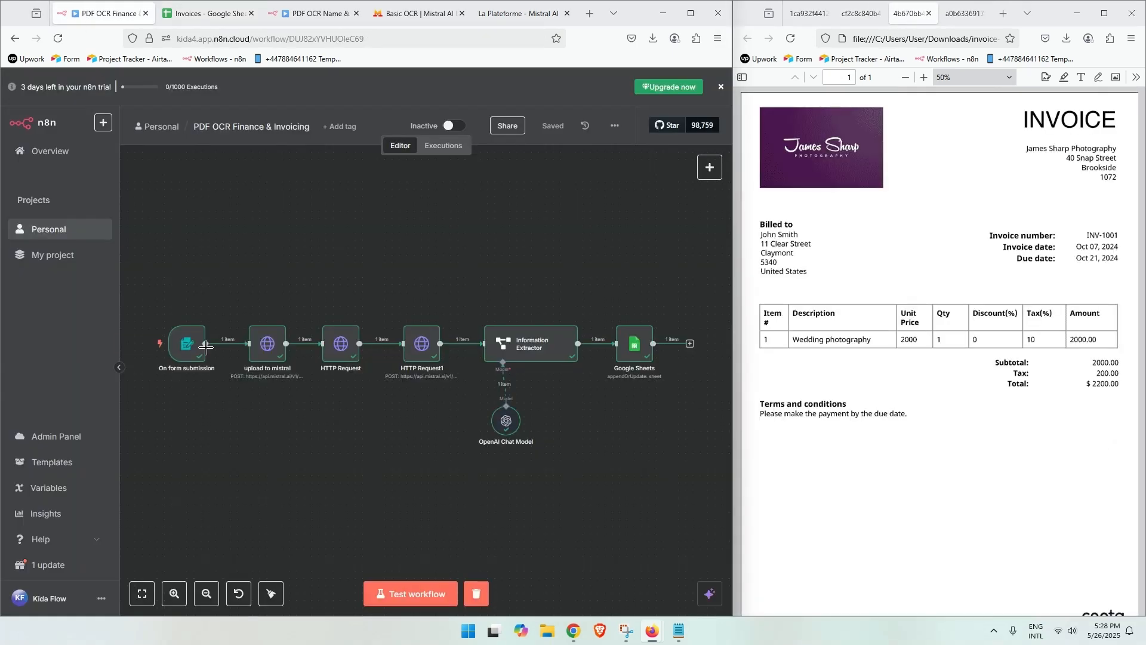
{"action": "left_click", "coordinate": [419, 599]}
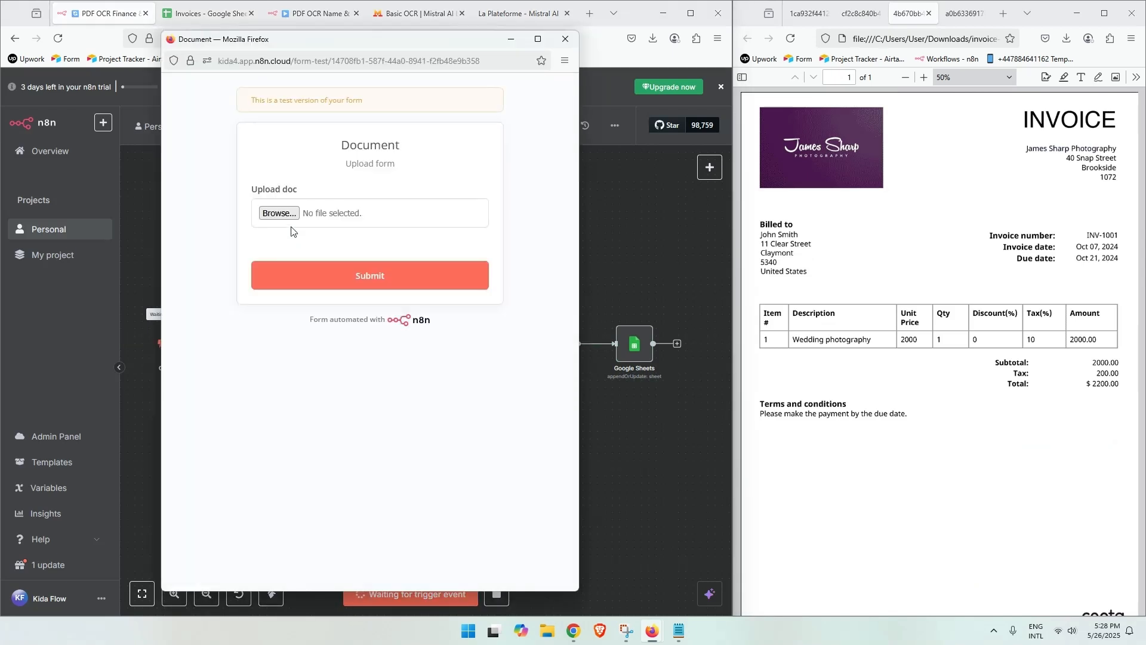
{"action": "left_click", "coordinate": [308, 277]}
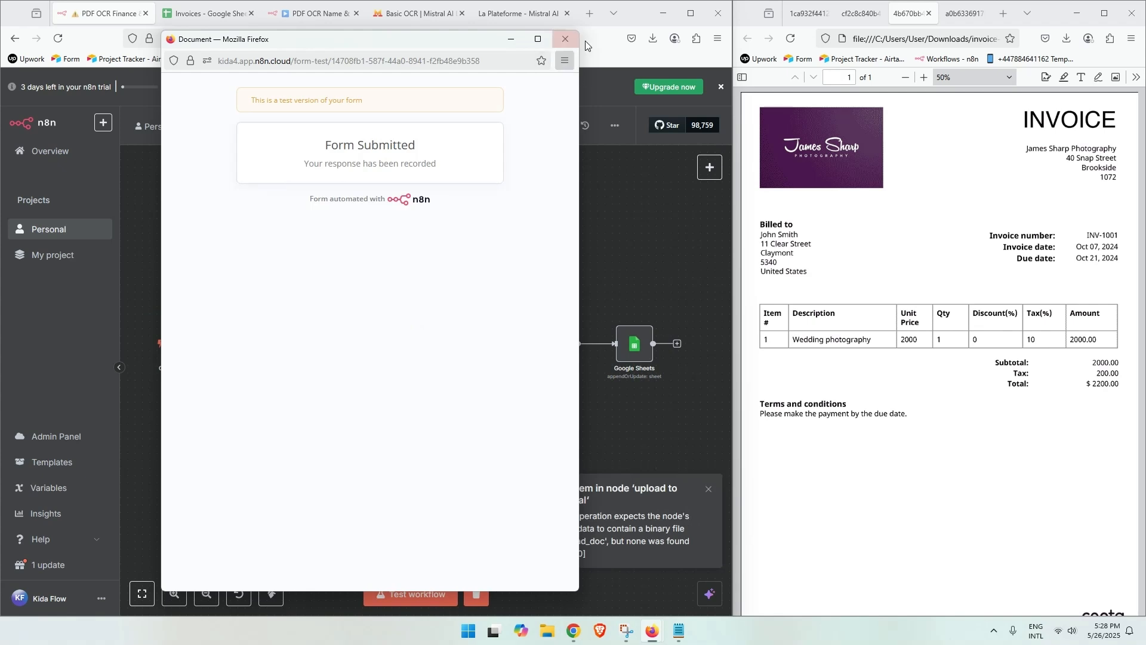
{"action": "left_click", "coordinate": [567, 41]}
- Test the invoicing workflow by submitting invoice-3.pdf in its upload form, and go to the Invoices spreadsheet
{"action": "left_click", "coordinate": [398, 594]}
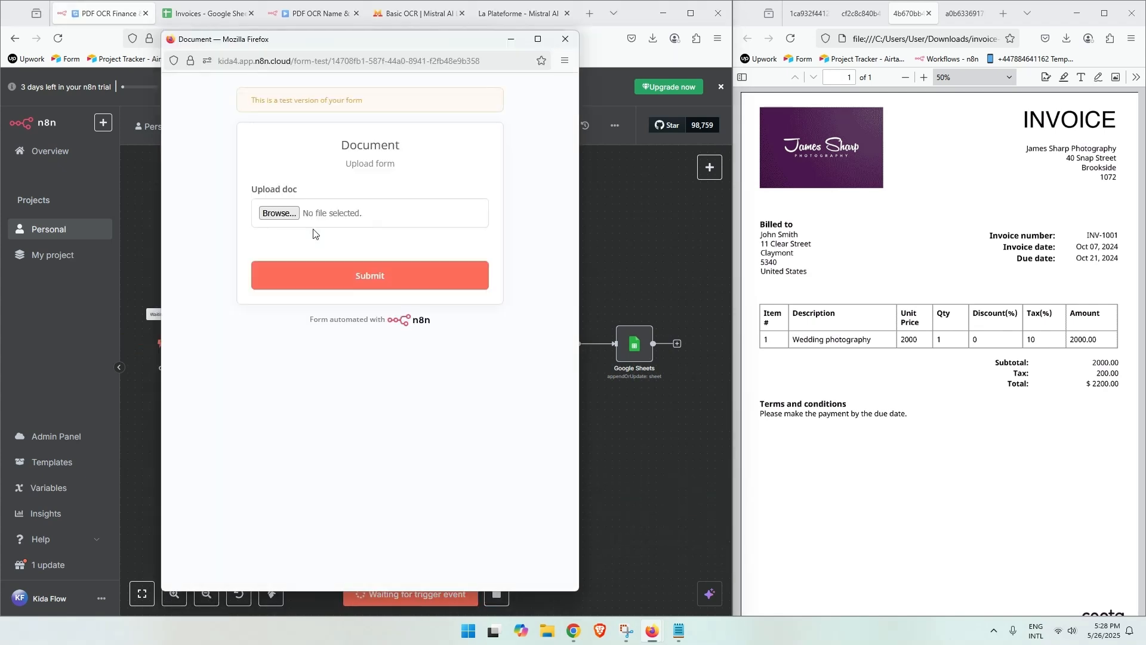
{"action": "left_click", "coordinate": [295, 219]}
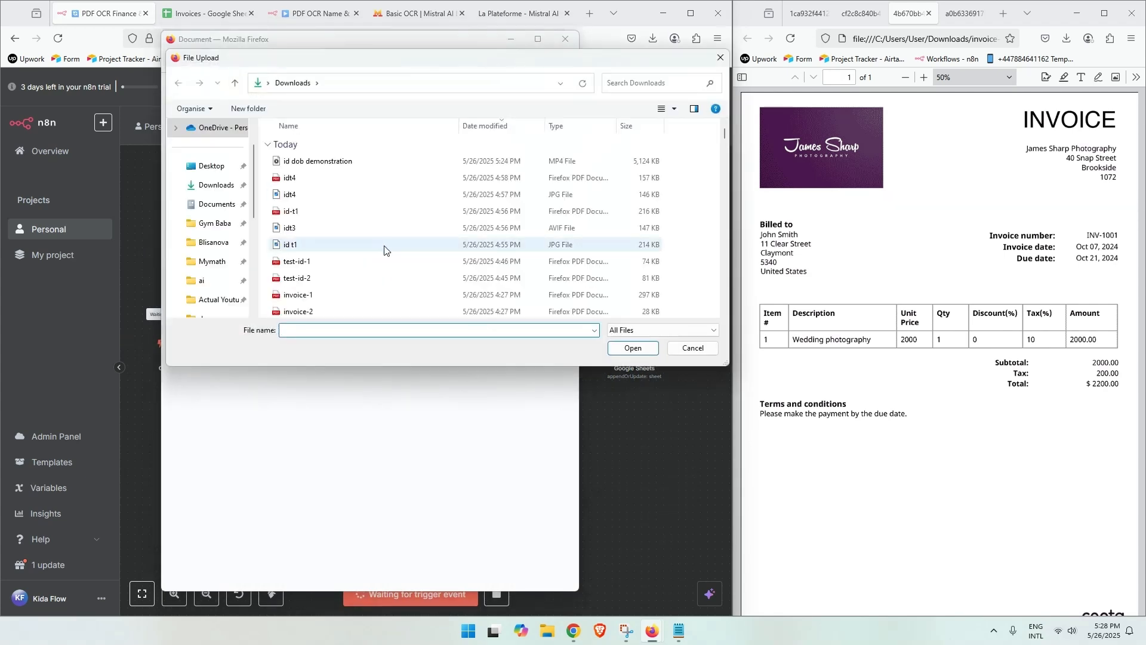
{"action": "left_click", "coordinate": [362, 294]}
{"action": "left_click", "coordinate": [635, 350]}
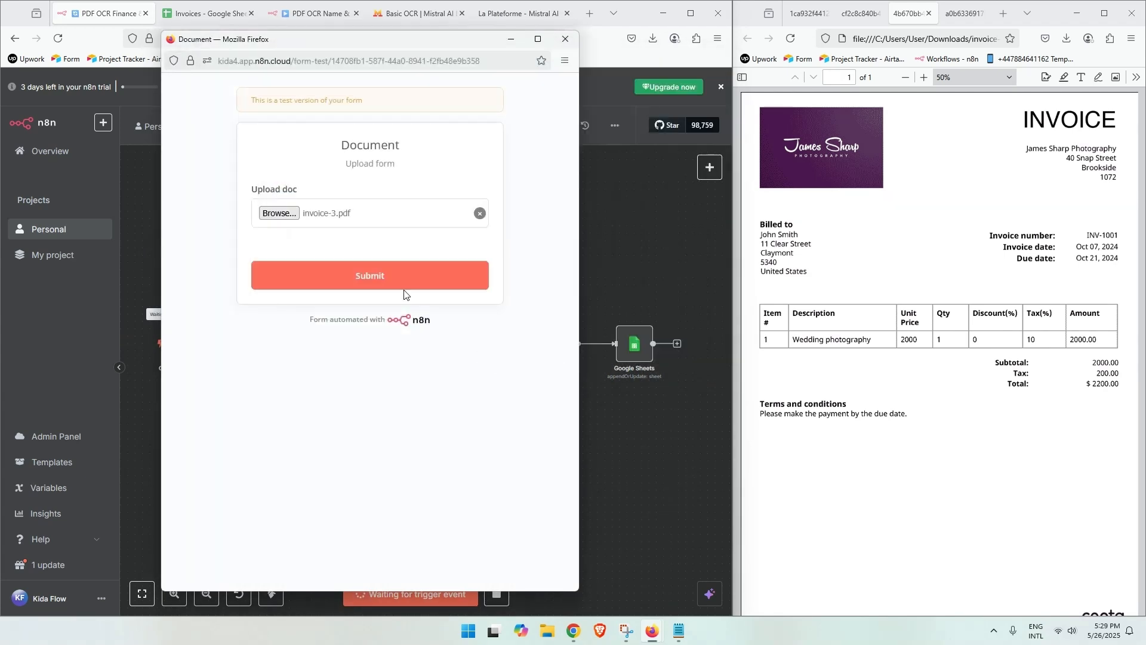
{"action": "left_click", "coordinate": [407, 294]}
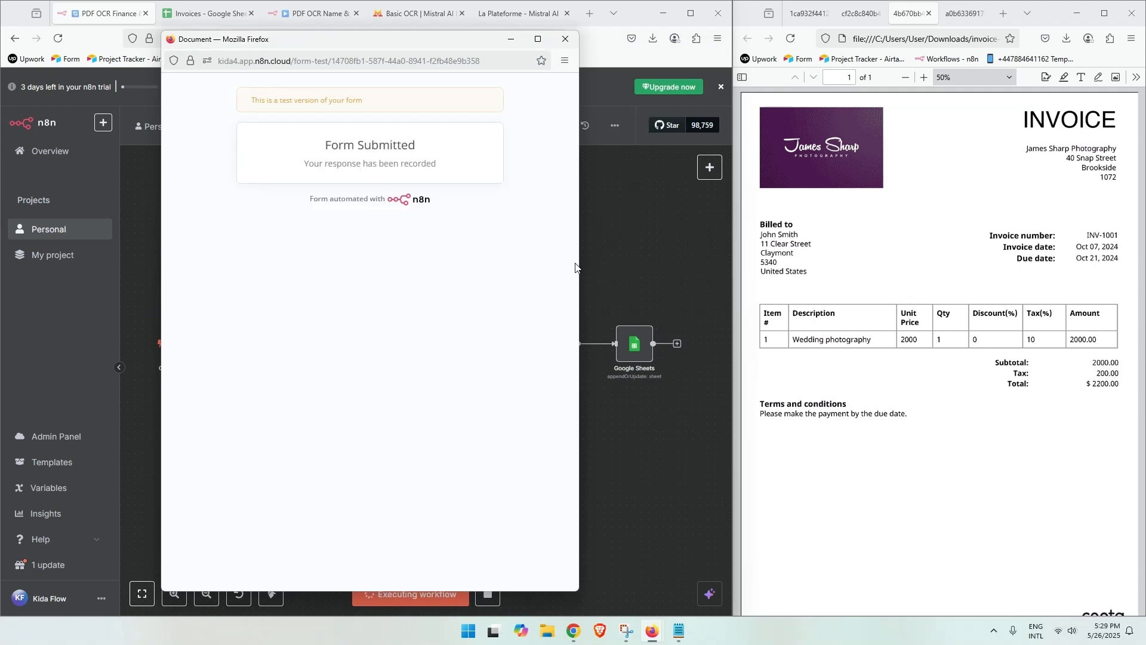
{"action": "left_click", "coordinate": [518, 41]}
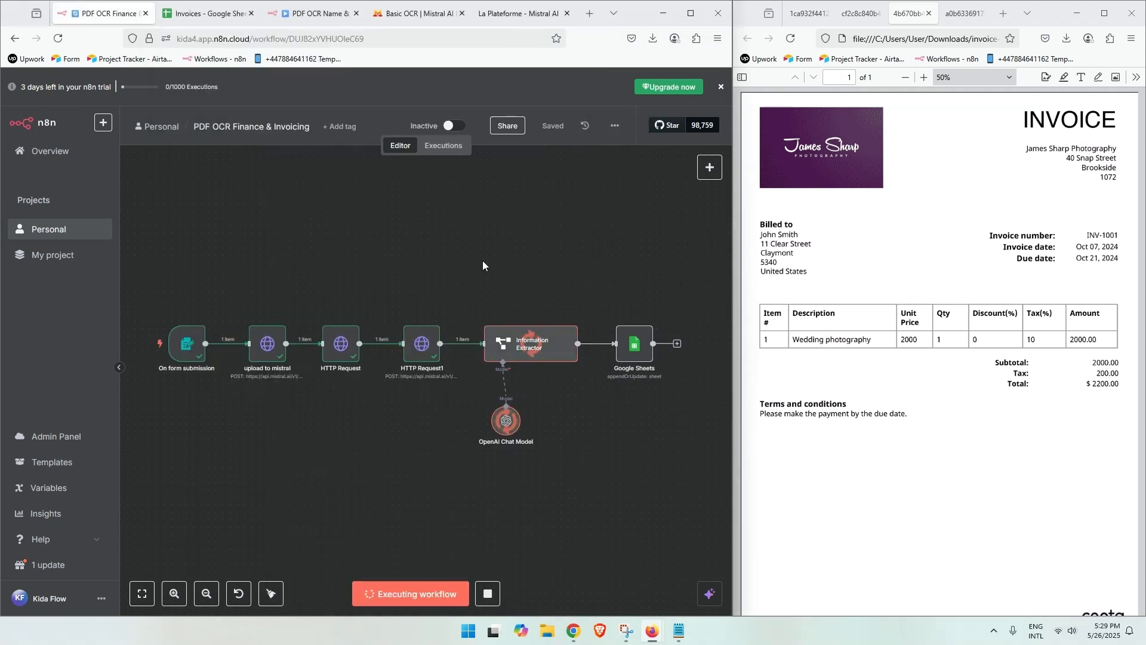
{"action": "left_click", "coordinate": [192, 23]}
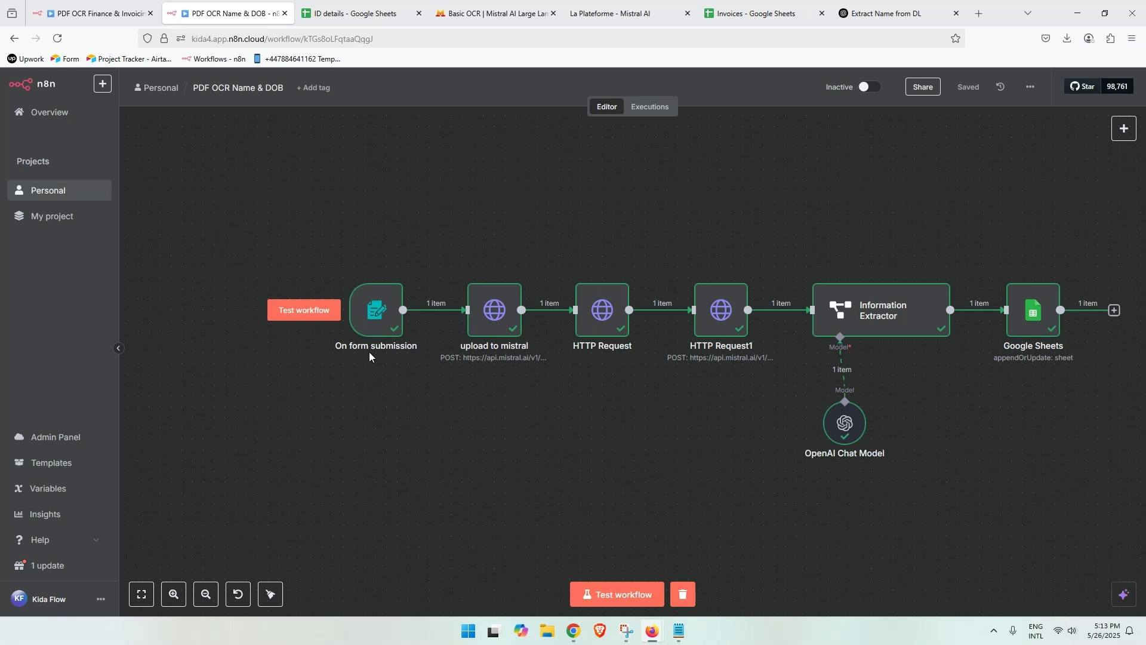
- Open the On form submission node of the PDF OCR Name & DOB workflow and examine its form elements
{"action": "mouse_move", "coordinate": [368, 353]}
{"action": "mouse_move", "coordinate": [380, 310]}
{"action": "left_click", "coordinate": [394, 272]}
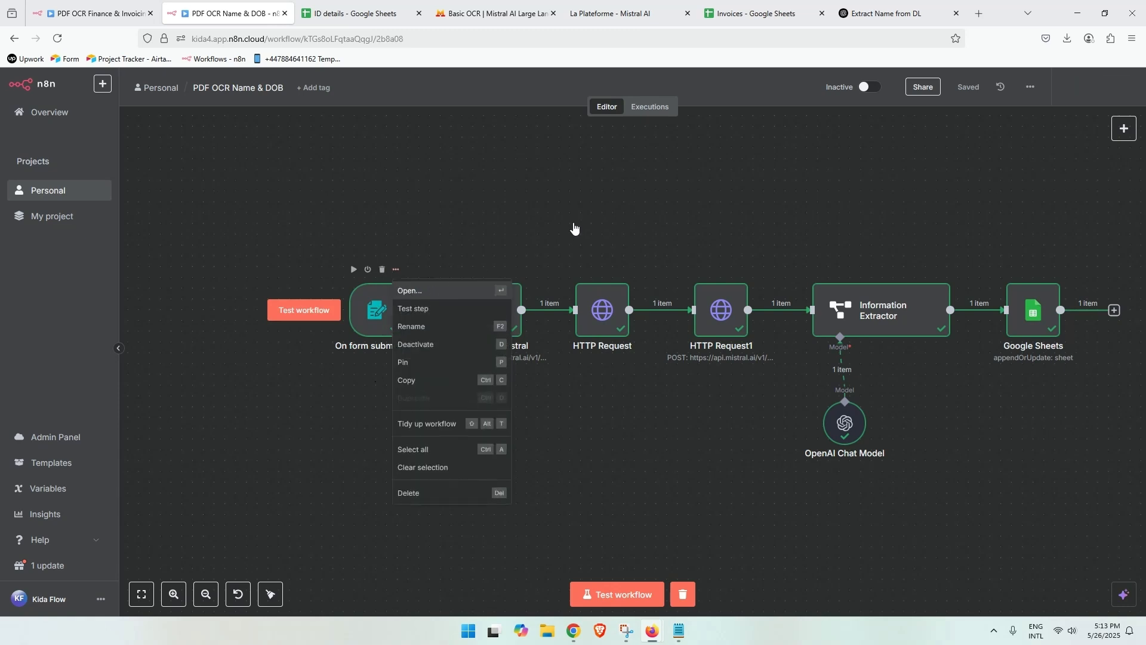
{"action": "left_click", "coordinate": [448, 289]}
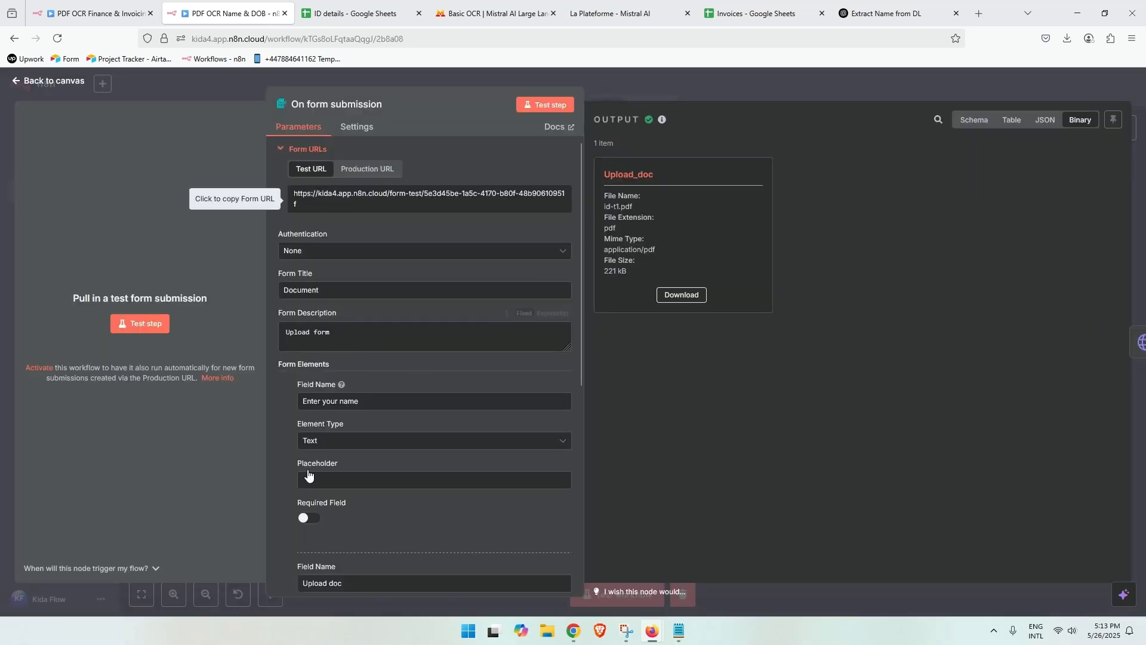
{"action": "scroll", "coordinate": [373, 332], "scroll_direction": "down", "scroll_amount": 3}
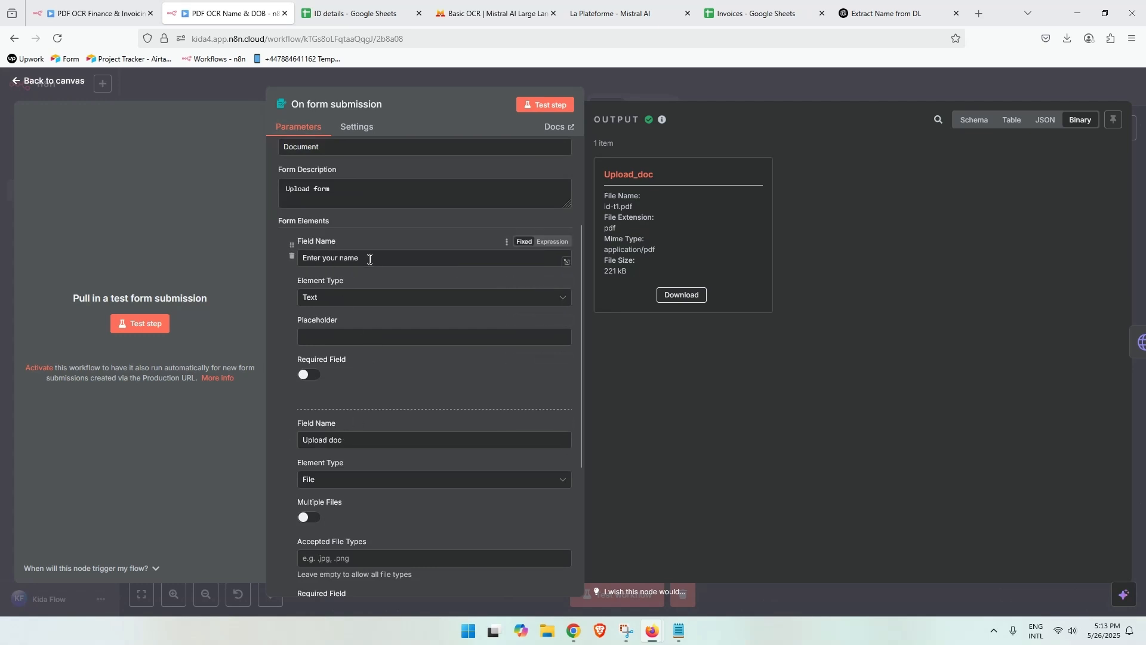
{"action": "scroll", "coordinate": [356, 422], "scroll_direction": "down", "scroll_amount": 1}
{"action": "scroll", "coordinate": [356, 421], "scroll_direction": "down", "scroll_amount": 1}
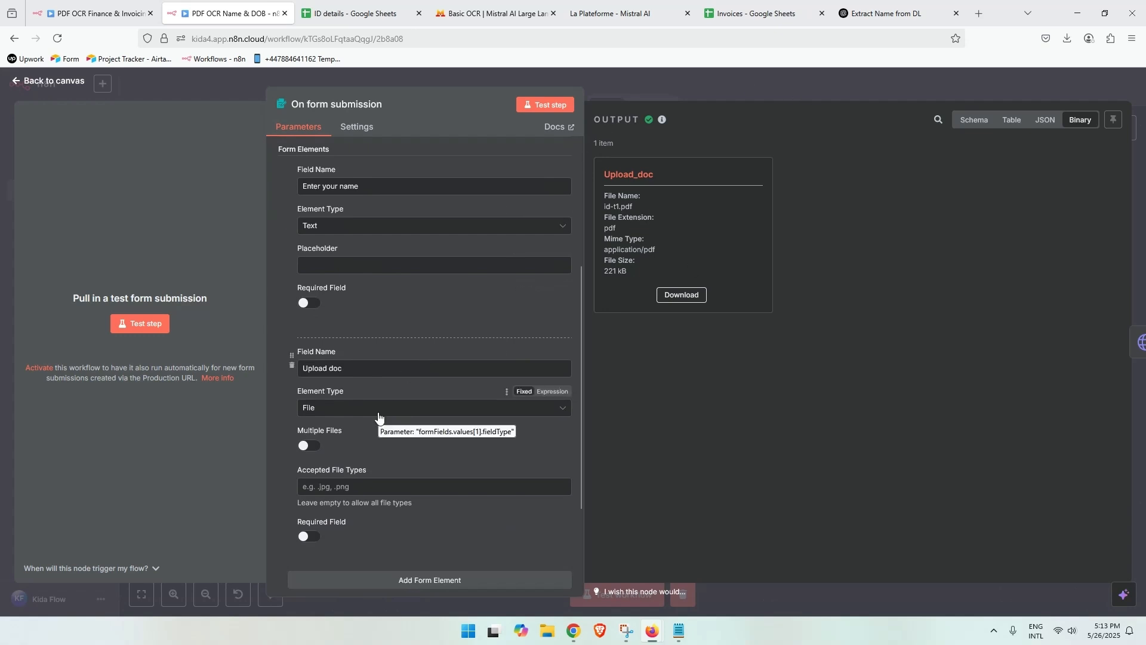
- Look at the Mistral console's API Keys entry and the Basic OCR documentation, and return to the Name & DOB workflow
{"action": "left_click", "coordinate": [588, 13]}
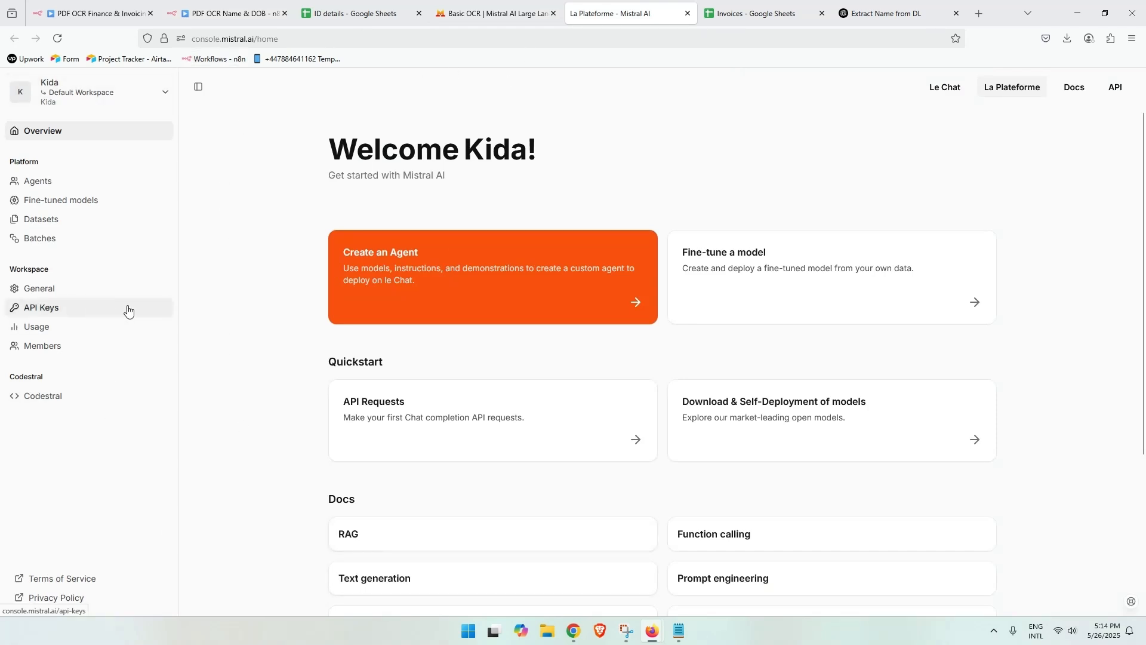
{"action": "left_click", "coordinate": [471, 5]}
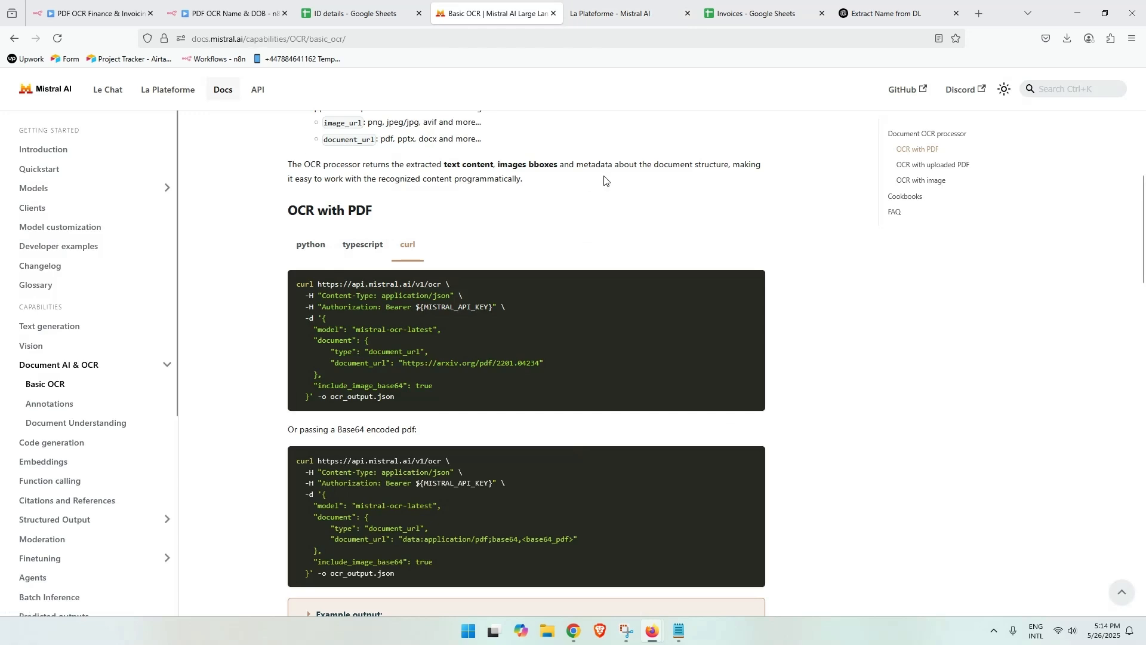
{"action": "key", "text": "ctrl+2"}
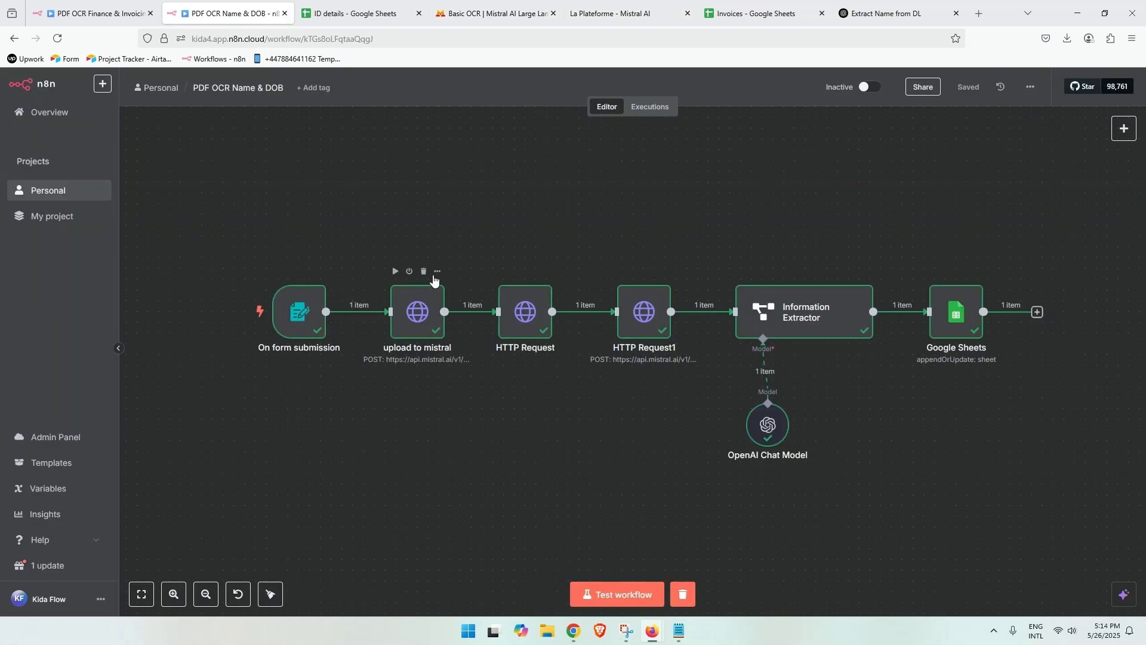
- Examine the upload to mistral node's request settings and form-data body parameters, and go back to the canvas
{"action": "left_click", "coordinate": [437, 271]}
{"action": "left_click", "coordinate": [455, 293]}
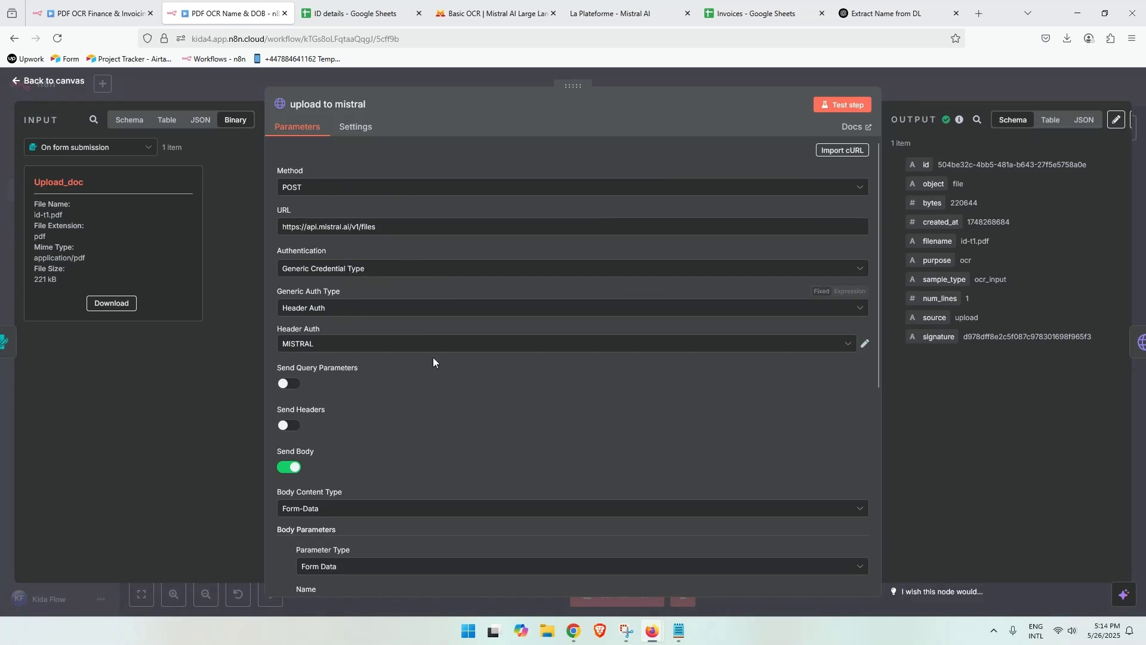
{"action": "scroll", "coordinate": [432, 357], "scroll_direction": "down", "scroll_amount": 3}
{"action": "scroll", "coordinate": [432, 357], "scroll_direction": "down", "scroll_amount": 1}
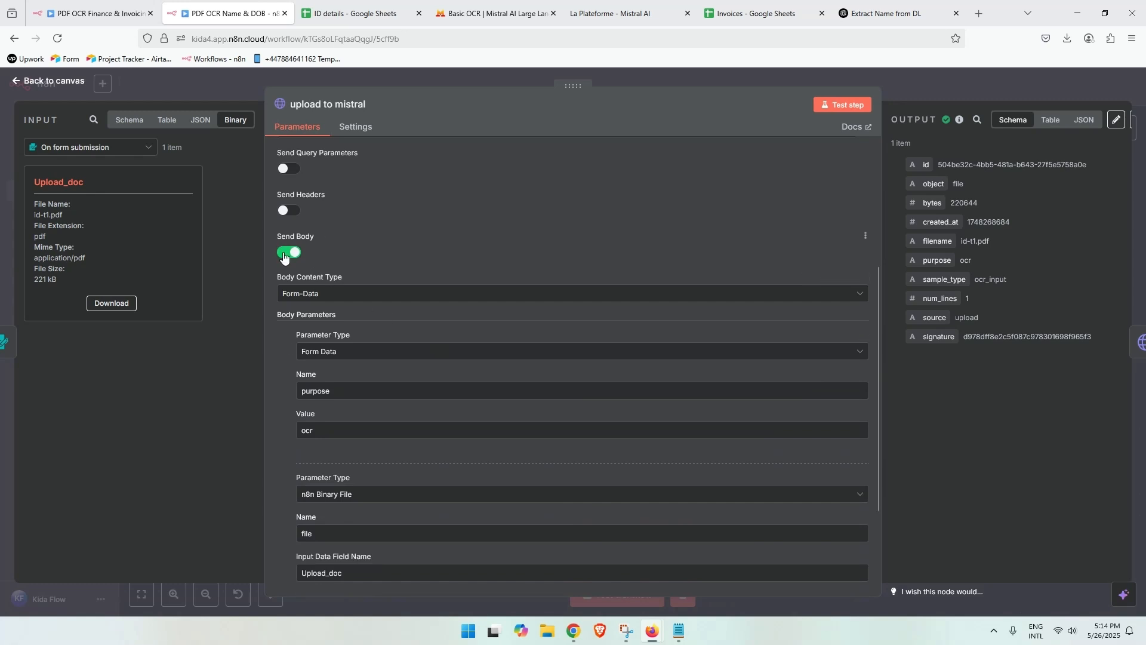
{"action": "scroll", "coordinate": [358, 294], "scroll_direction": "down", "scroll_amount": 1}
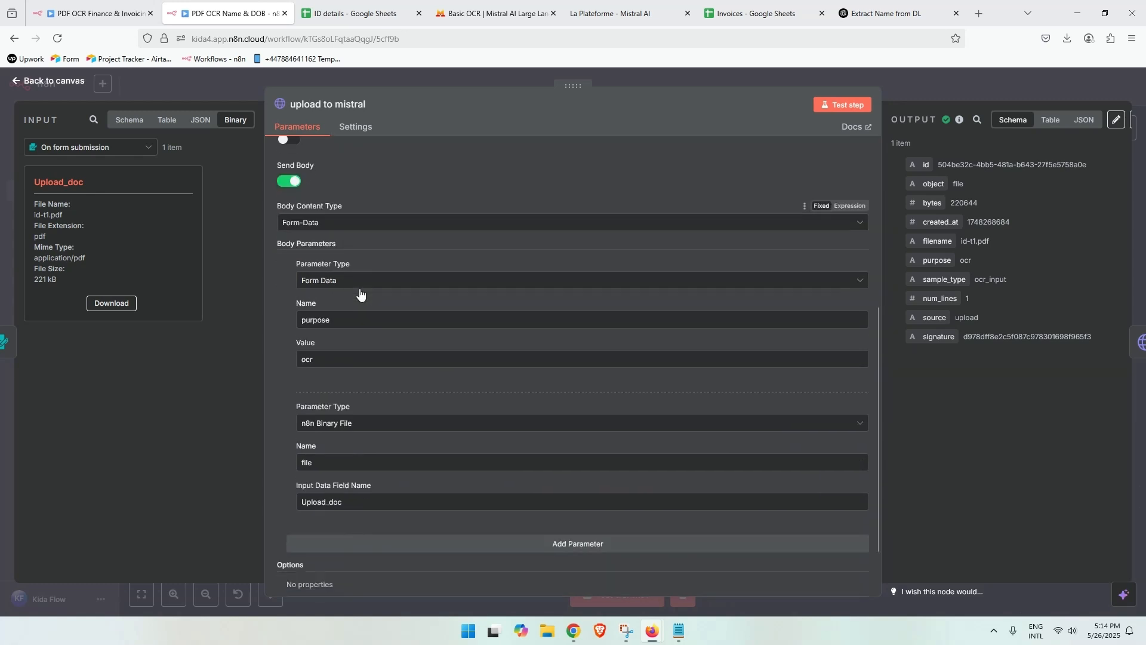
{"action": "scroll", "coordinate": [361, 364], "scroll_direction": "down", "scroll_amount": 1}
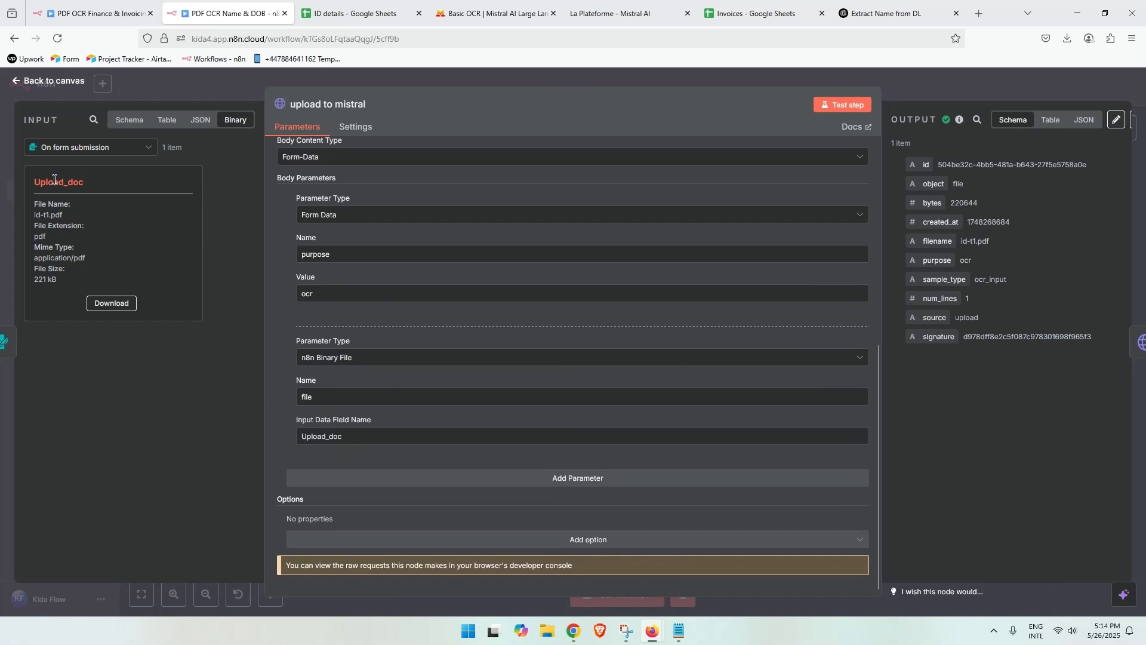
{"action": "scroll", "coordinate": [360, 433], "scroll_direction": "up", "scroll_amount": 5}
{"action": "left_click", "coordinate": [905, 82]}
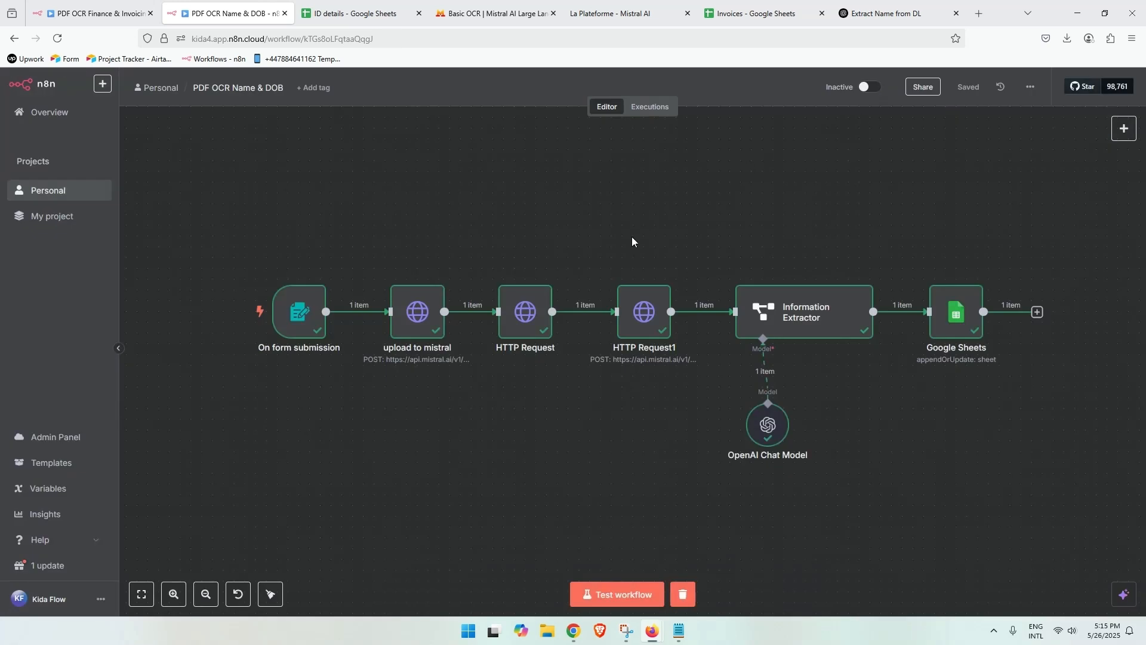
- Open the HTTP Request node and examine its file URL expression, header authentication and expiry query parameter
{"action": "left_click", "coordinate": [546, 271]}
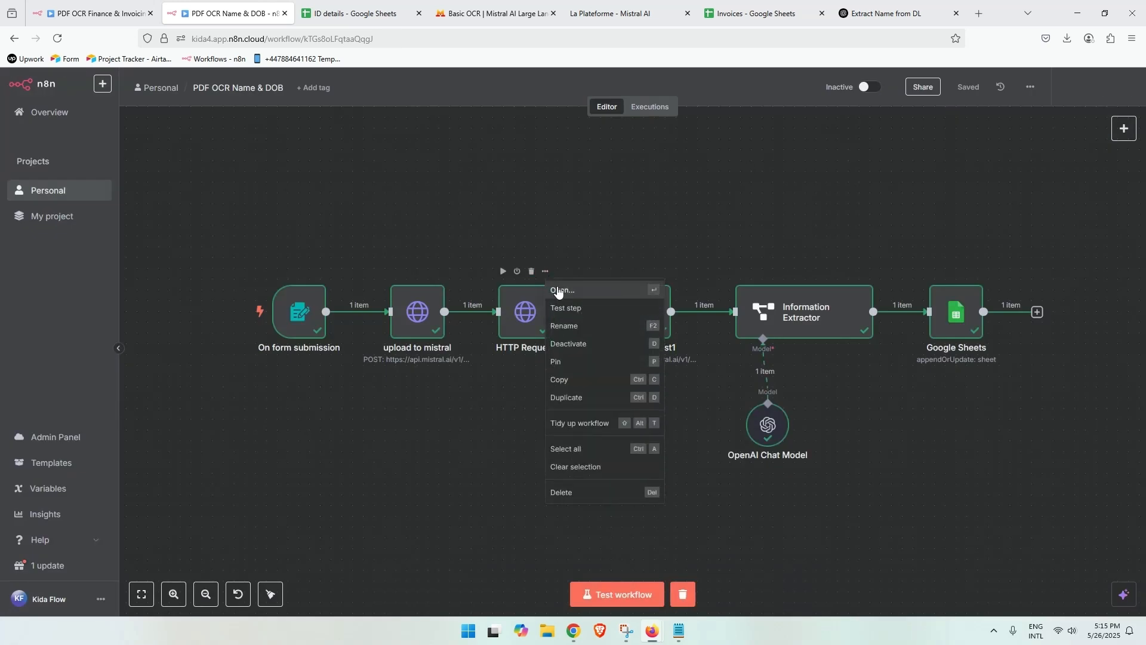
{"action": "double_click", "coordinate": [518, 362]}
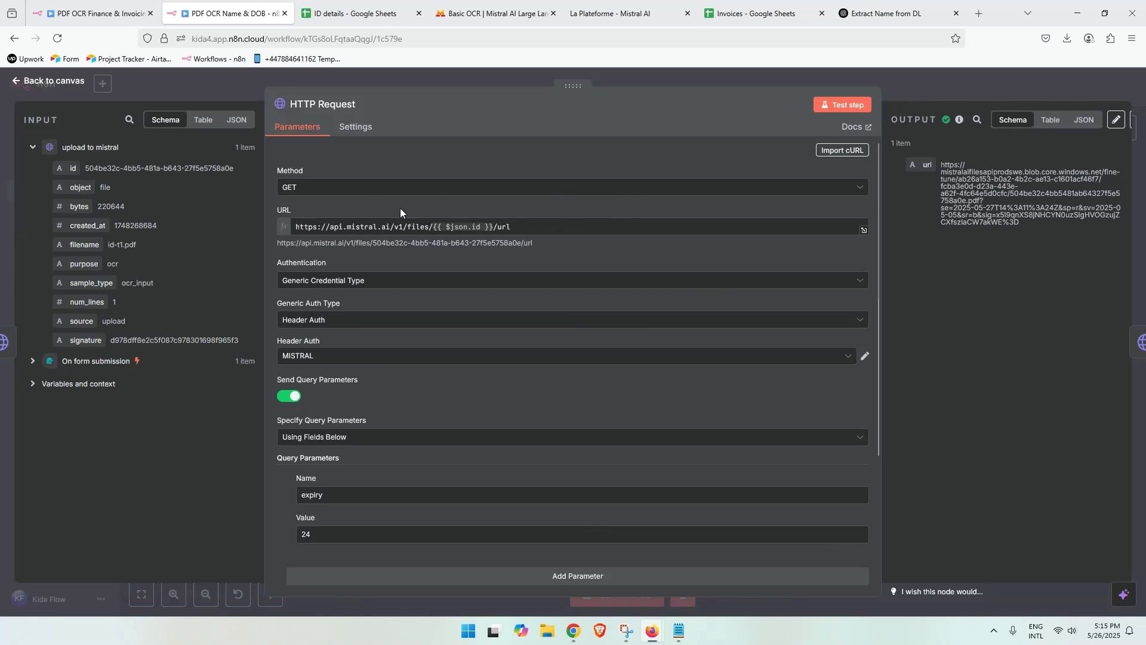
{"action": "scroll", "coordinate": [446, 213], "scroll_direction": "down", "scroll_amount": 2}
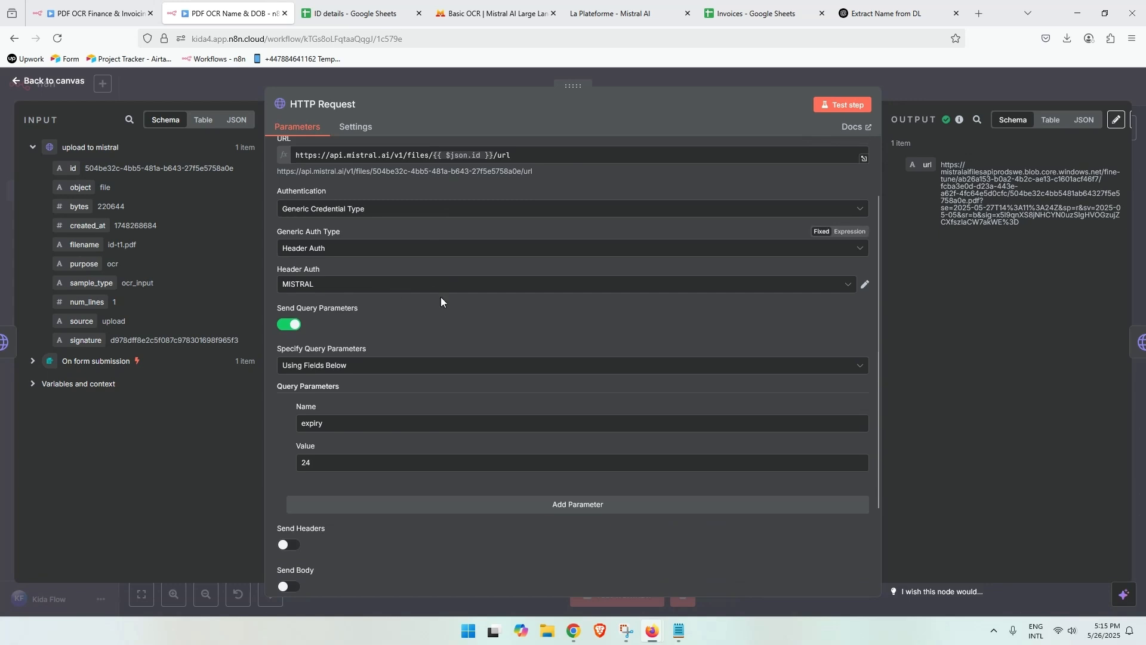
{"action": "scroll", "coordinate": [440, 298], "scroll_direction": "down", "scroll_amount": 3}
{"action": "scroll", "coordinate": [440, 298], "scroll_direction": "up", "scroll_amount": 4}
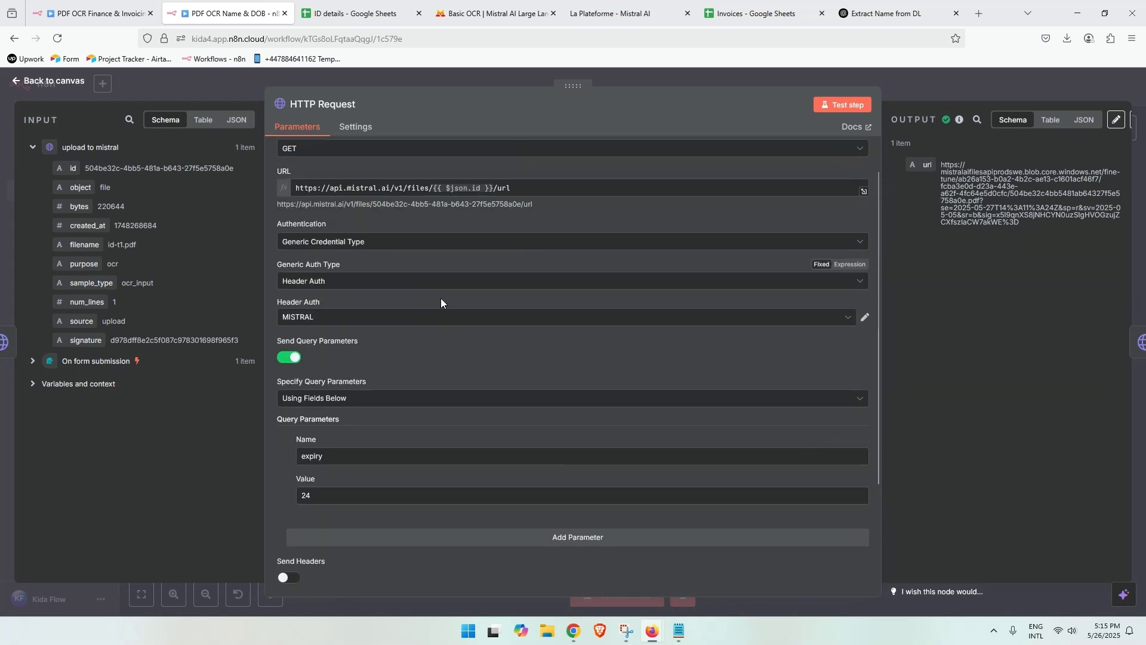
{"action": "scroll", "coordinate": [441, 301], "scroll_direction": "up", "scroll_amount": 1}
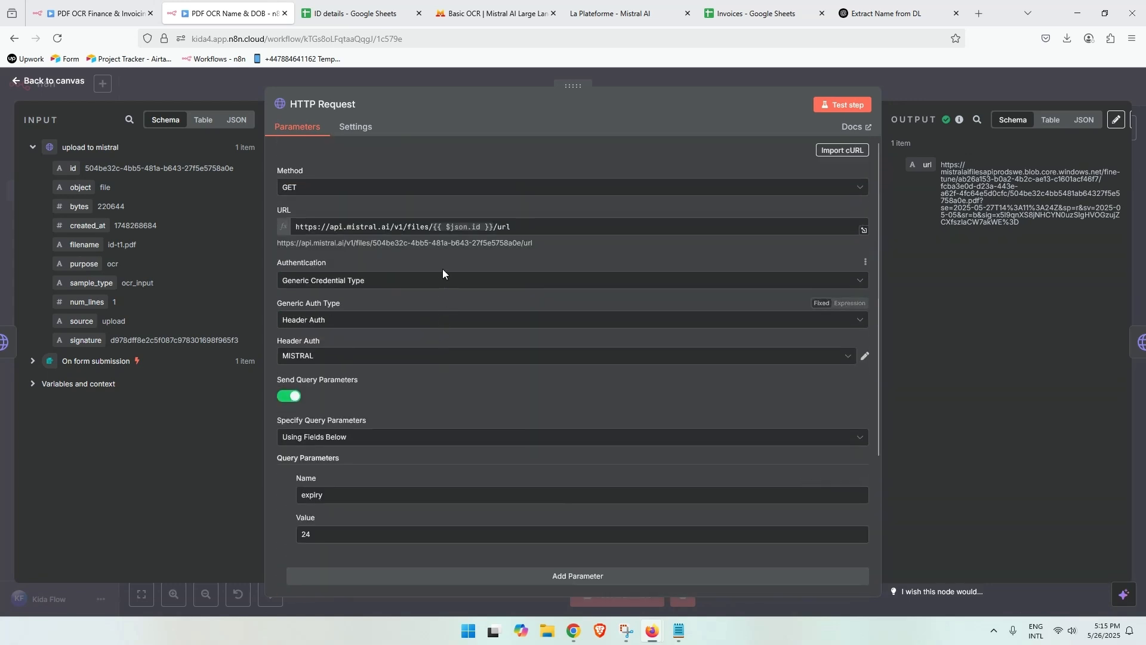
{"action": "scroll", "coordinate": [443, 269], "scroll_direction": "down", "scroll_amount": 4}
{"action": "scroll", "coordinate": [427, 270], "scroll_direction": "down", "scroll_amount": 1}
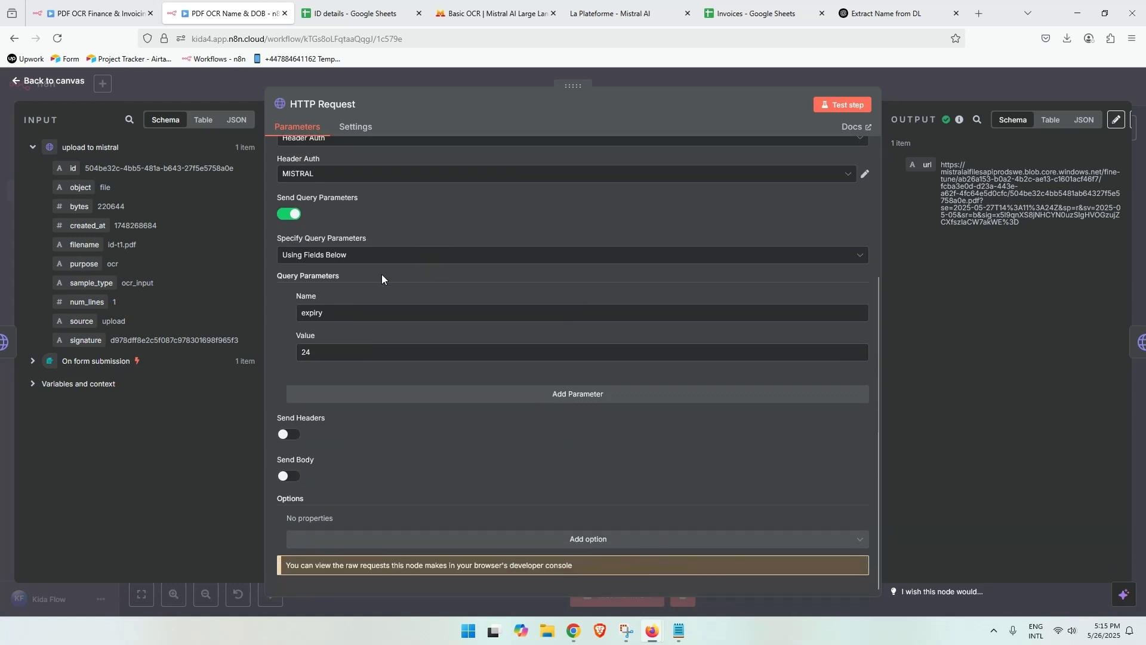
- Check the curl example for OCR with PDF in the Mistral Basic OCR documentation
{"action": "scroll", "coordinate": [420, 467], "scroll_direction": "up", "scroll_amount": 3}
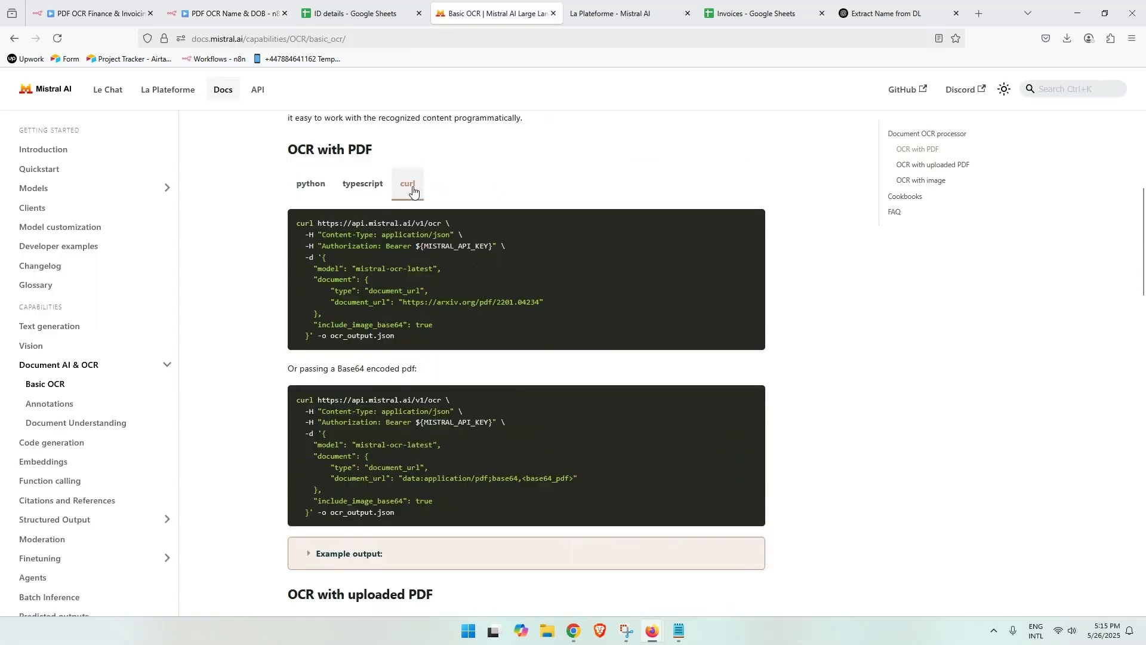
{"action": "scroll", "coordinate": [410, 193], "scroll_direction": "down", "scroll_amount": 1}
{"action": "scroll", "coordinate": [410, 192], "scroll_direction": "up", "scroll_amount": 1}
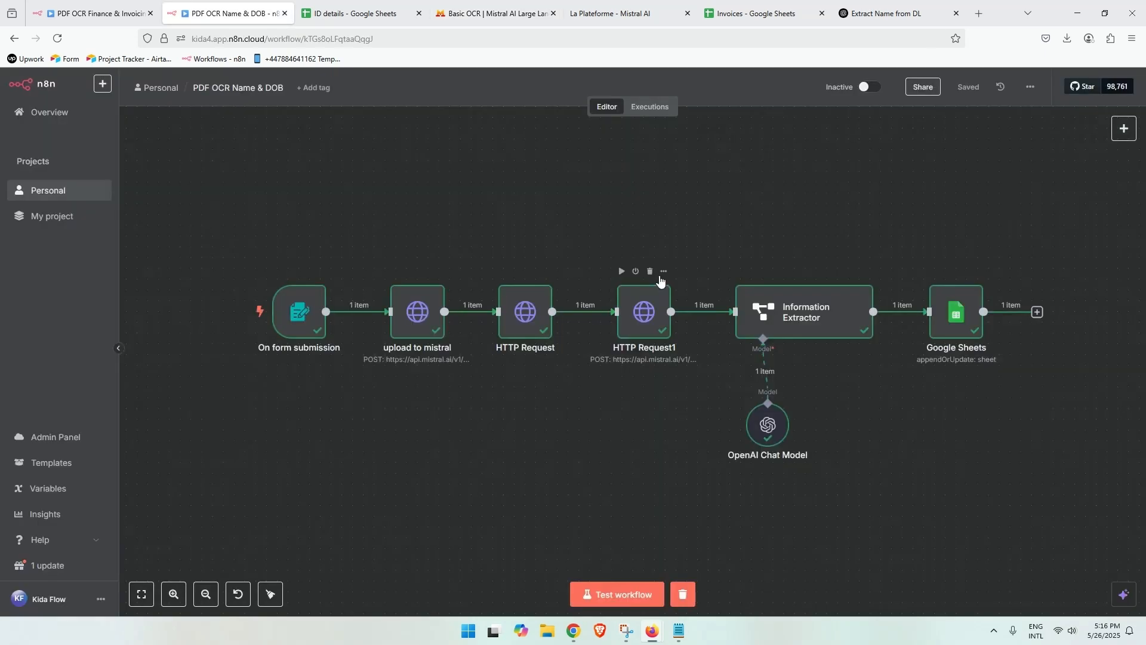
- Examine the HTTP Request1 node's OCR endpoint, authentication and JSON body, and switch its output to the table view
{"action": "left_click", "coordinate": [664, 272]}
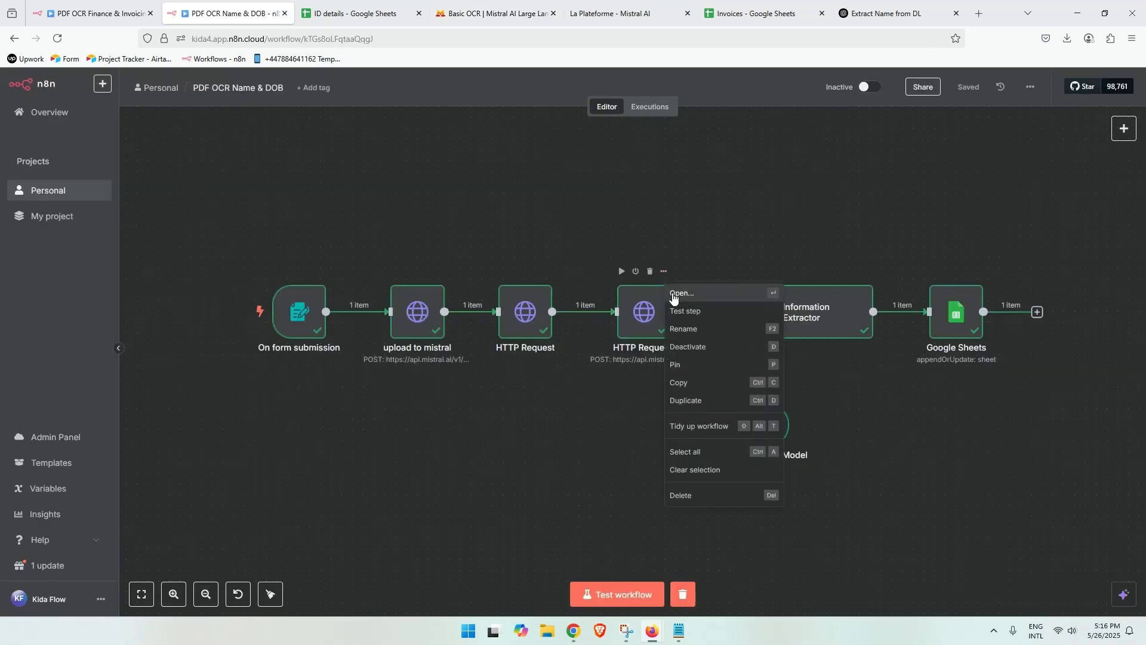
{"action": "left_click", "coordinate": [693, 293]}
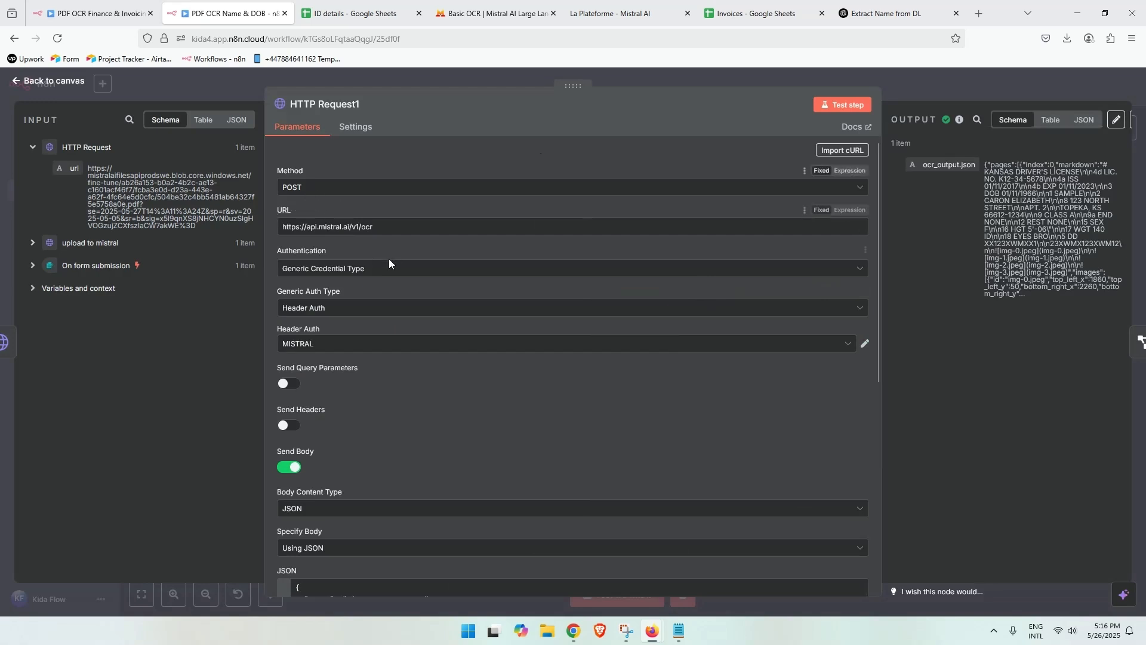
{"action": "scroll", "coordinate": [394, 238], "scroll_direction": "down", "scroll_amount": 3}
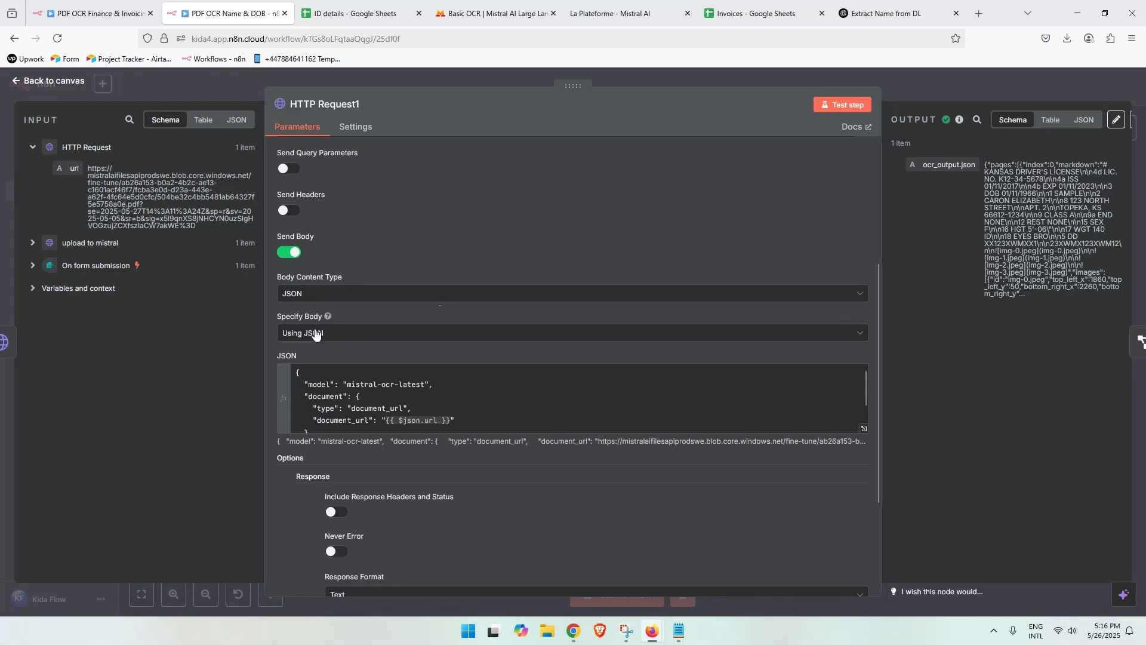
{"action": "scroll", "coordinate": [501, 385], "scroll_direction": "down", "scroll_amount": 1}
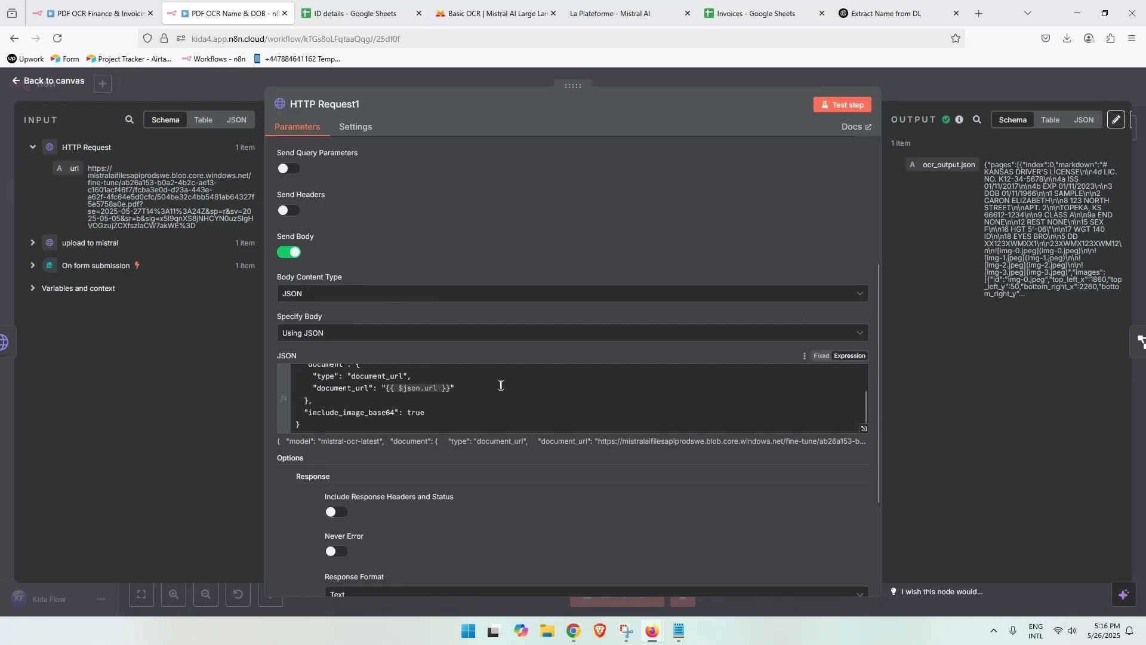
{"action": "scroll", "coordinate": [501, 385], "scroll_direction": "up", "scroll_amount": 1}
{"action": "scroll", "coordinate": [489, 406], "scroll_direction": "down", "scroll_amount": 1}
{"action": "scroll", "coordinate": [343, 298], "scroll_direction": "up", "scroll_amount": 2}
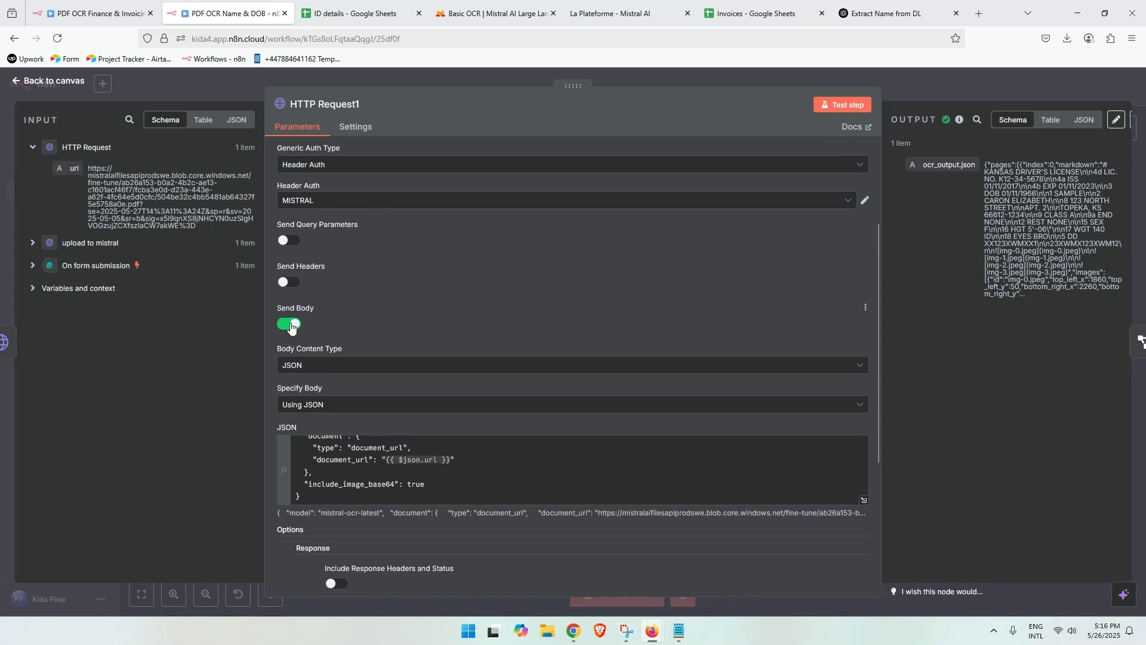
{"action": "scroll", "coordinate": [289, 329], "scroll_direction": "up", "scroll_amount": 4}
{"action": "left_click", "coordinate": [1052, 120]}
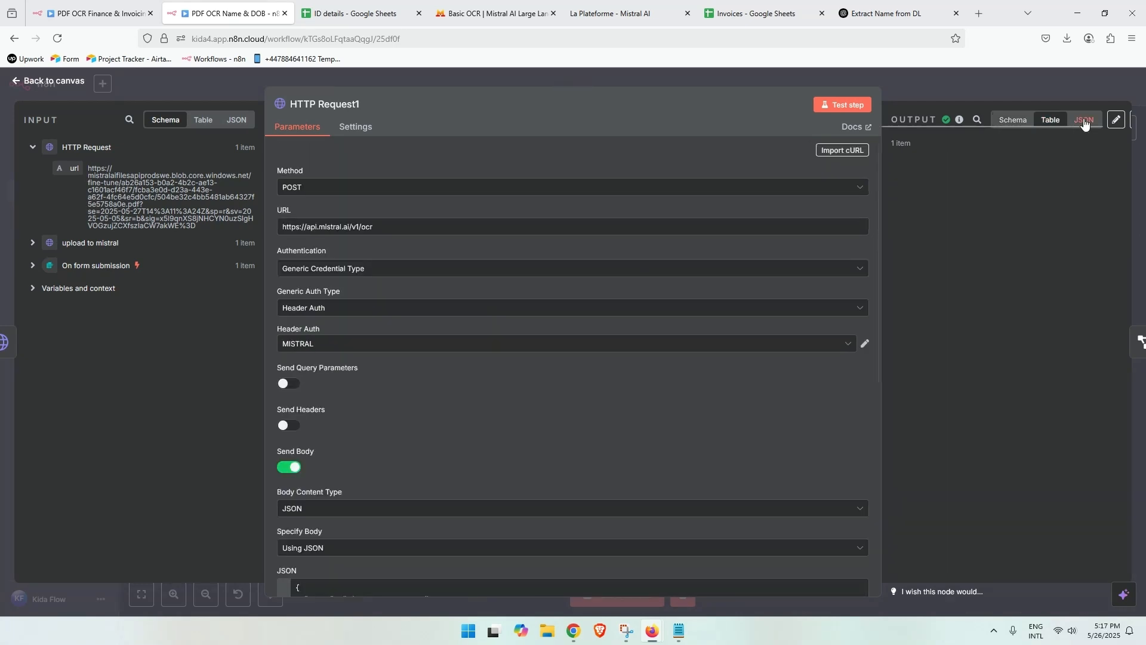
- Examine the HTTP Request1 node's OCR output in JSON form, and go back to the canvas
{"action": "left_click", "coordinate": [1084, 120]}
{"action": "scroll", "coordinate": [974, 188], "scroll_direction": "down", "scroll_amount": 15}
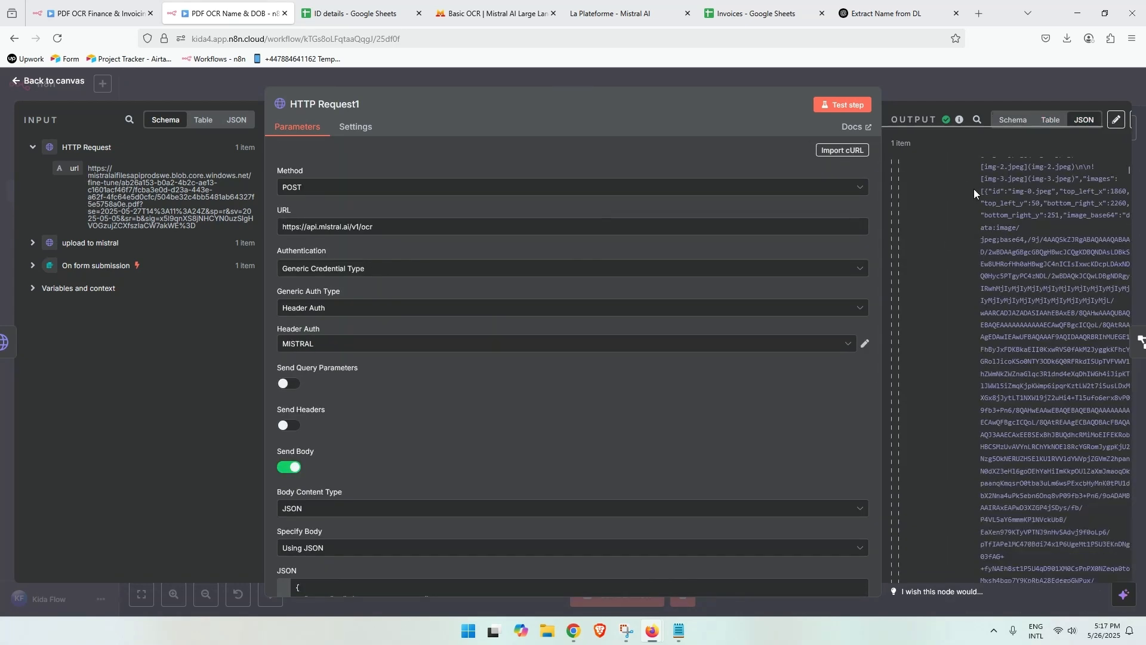
{"action": "key", "text": "Escape"}
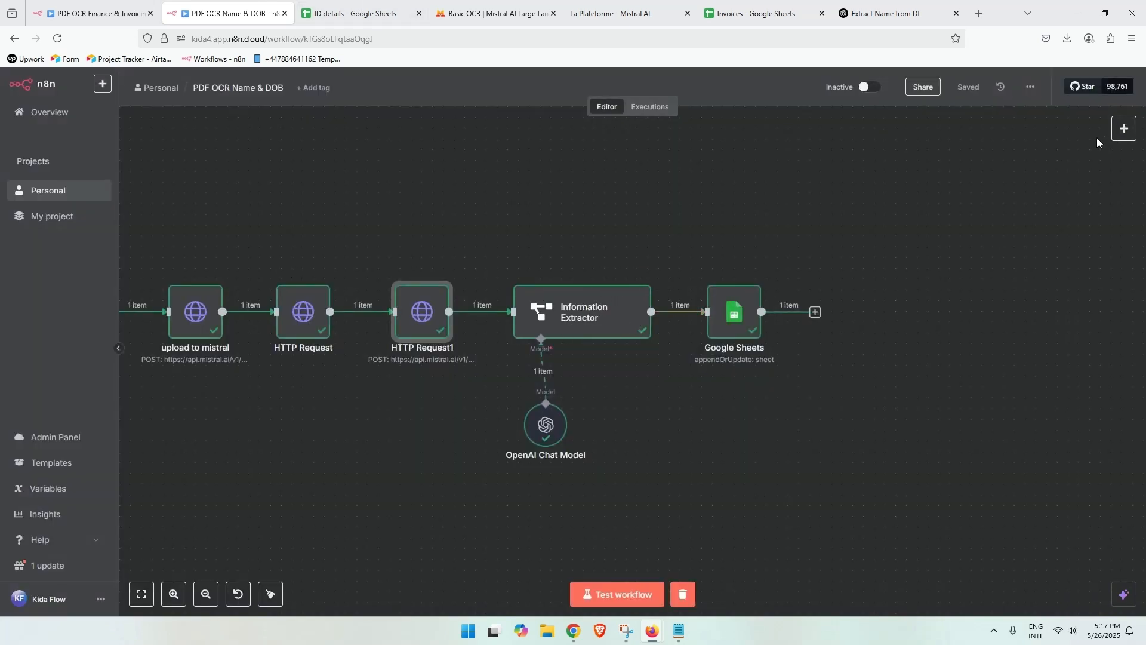
- Search the available nodes for "info" to locate the Information Extractor, and close the search without adding a node
{"action": "left_click", "coordinate": [1124, 129]}
{"action": "type", "text": "info"}
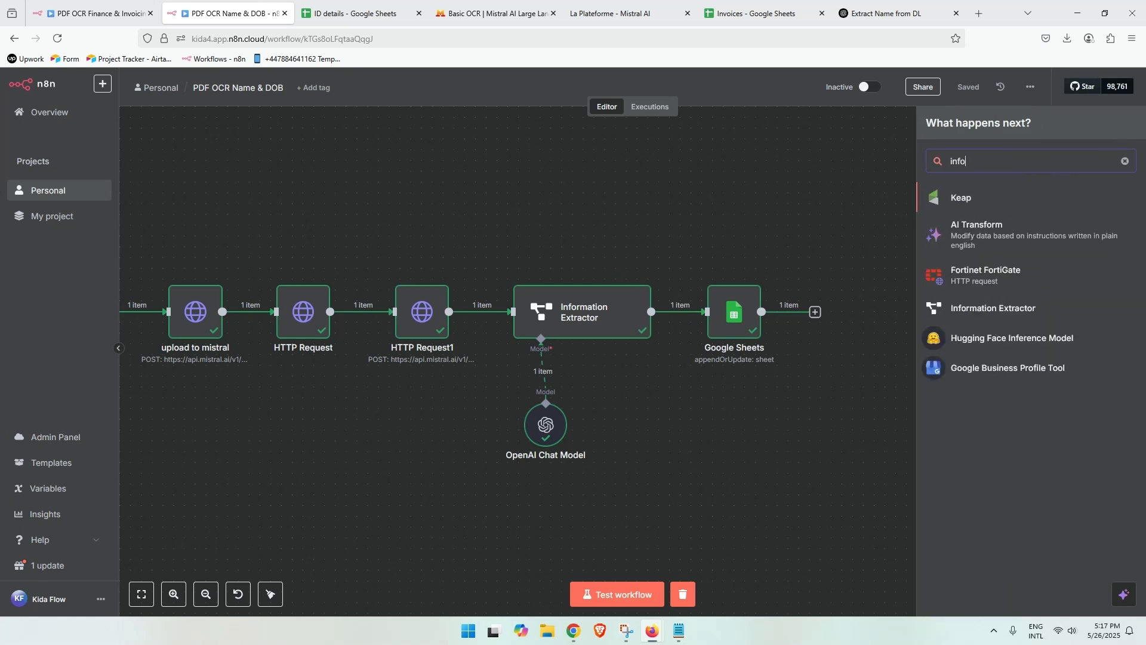
{"action": "left_click", "coordinate": [762, 237]}
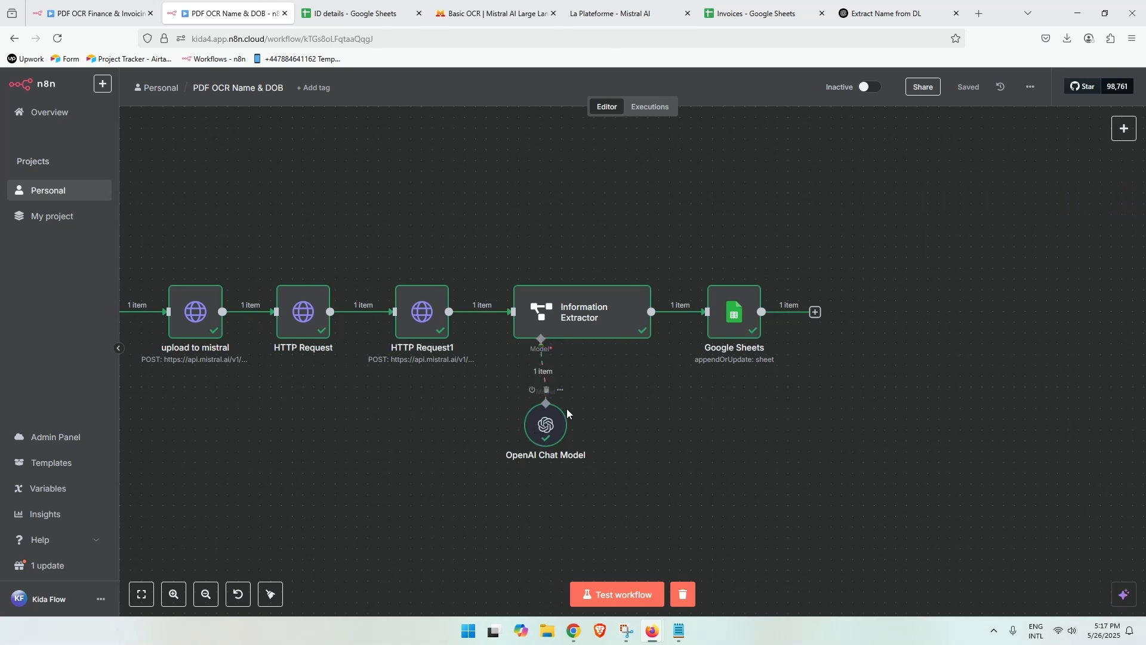
- Open the Information Extractor node, examine its Name and DOB attribute descriptions and extracted output, and go back to the canvas
{"action": "left_click", "coordinate": [644, 272]}
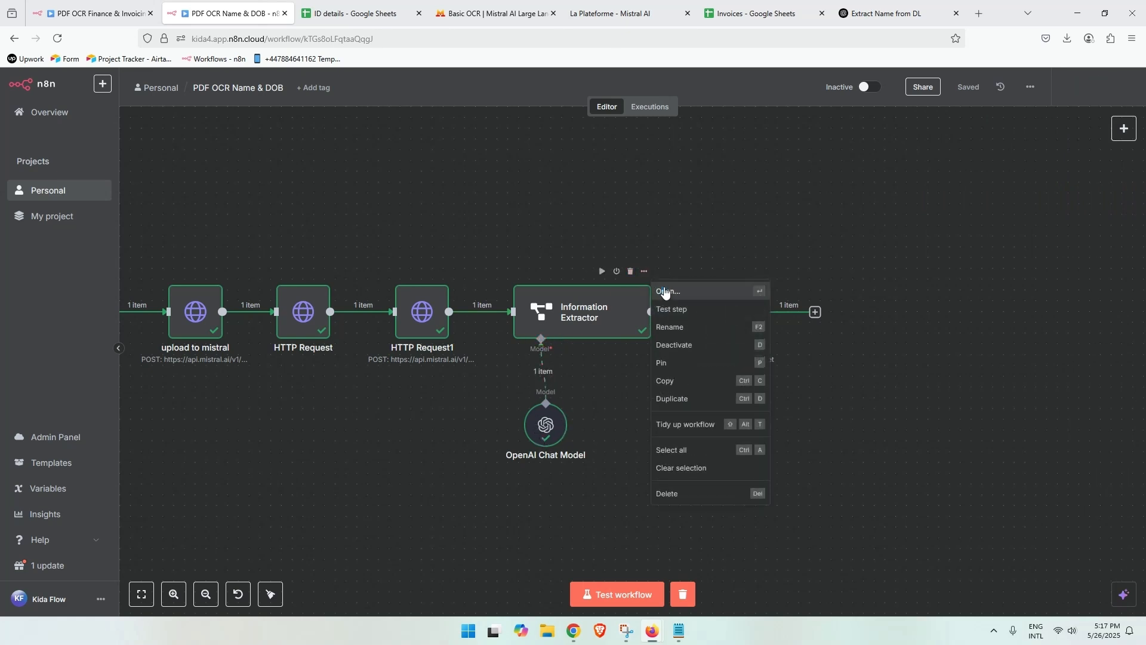
{"action": "left_click", "coordinate": [671, 289]}
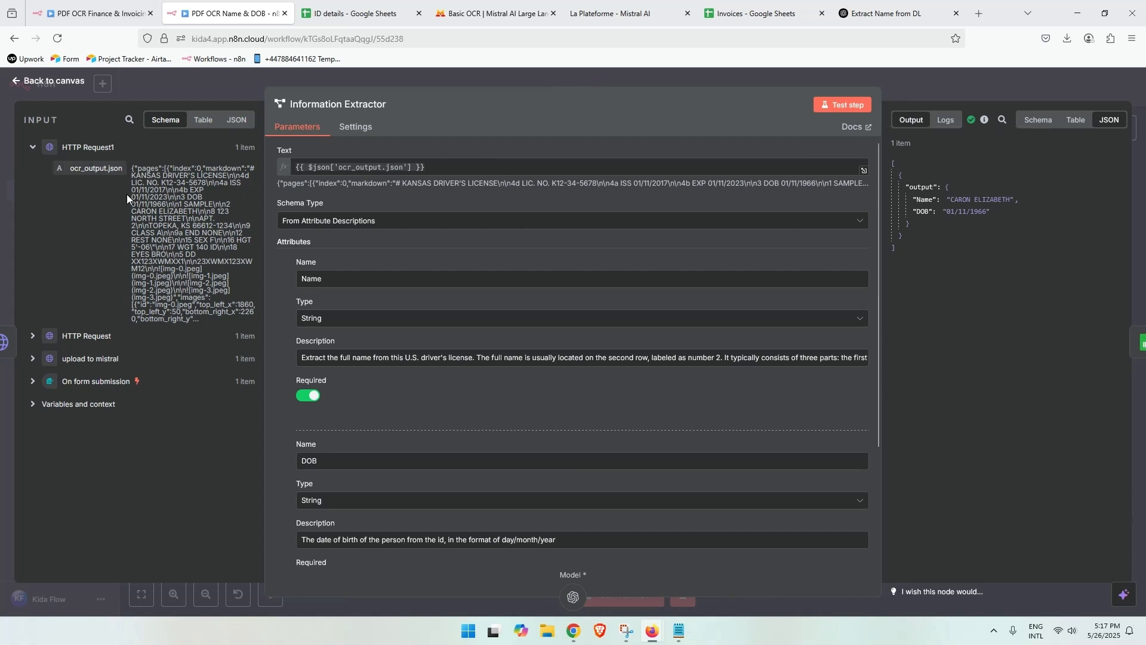
{"action": "left_click", "coordinate": [354, 358]}
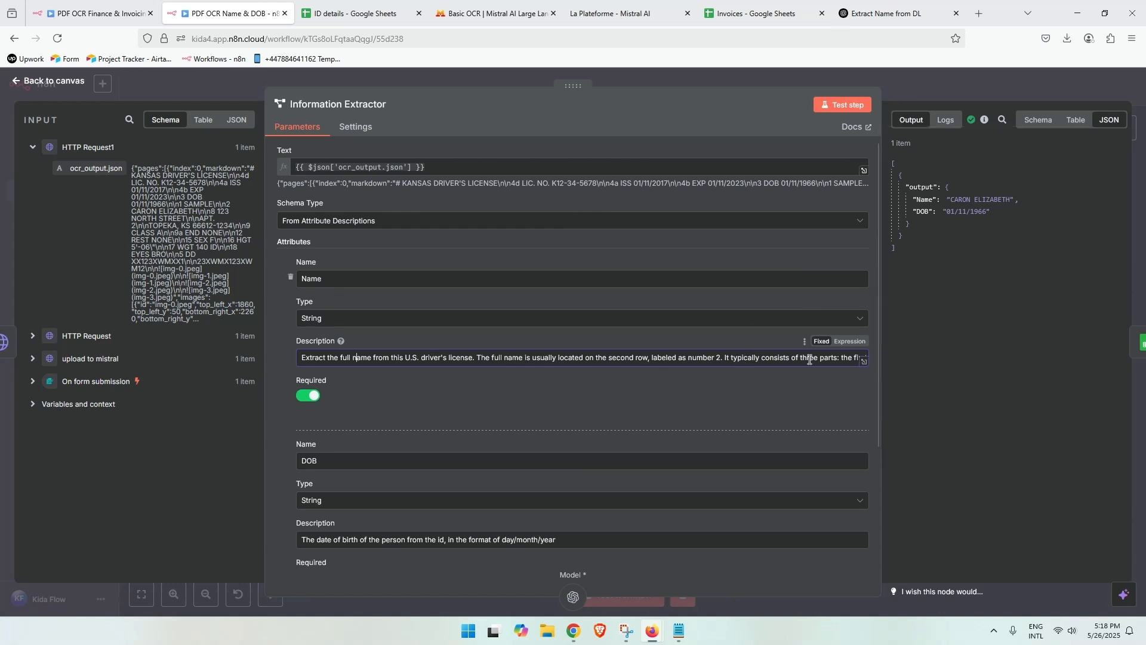
{"action": "key", "text": "super+Left"}
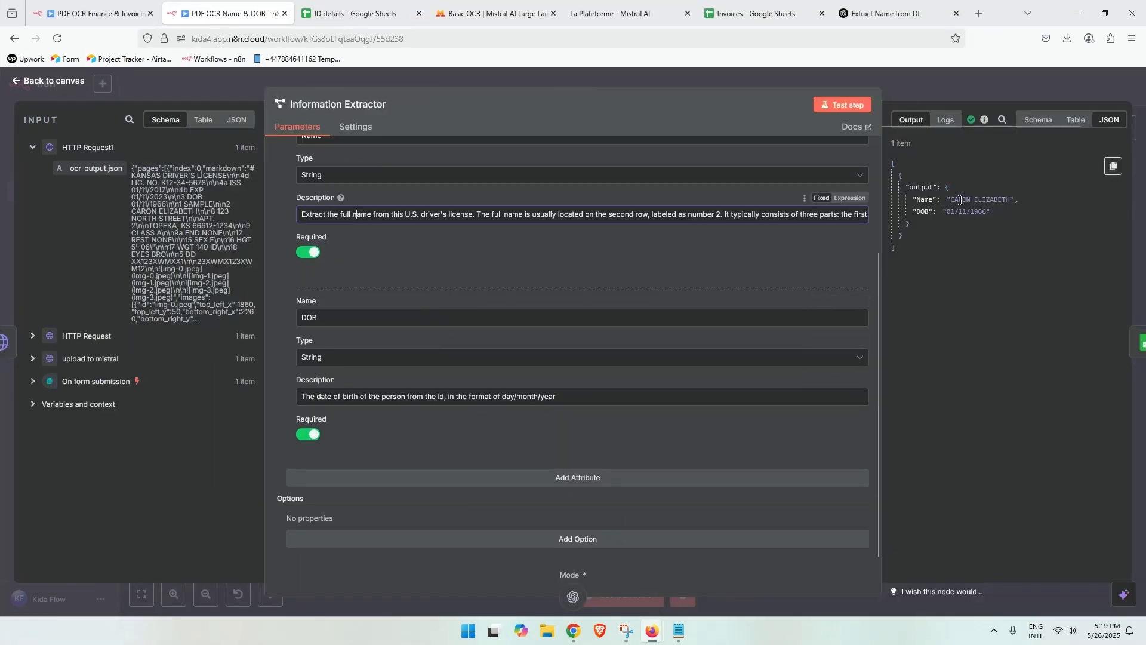
{"action": "key", "text": "Escape"}
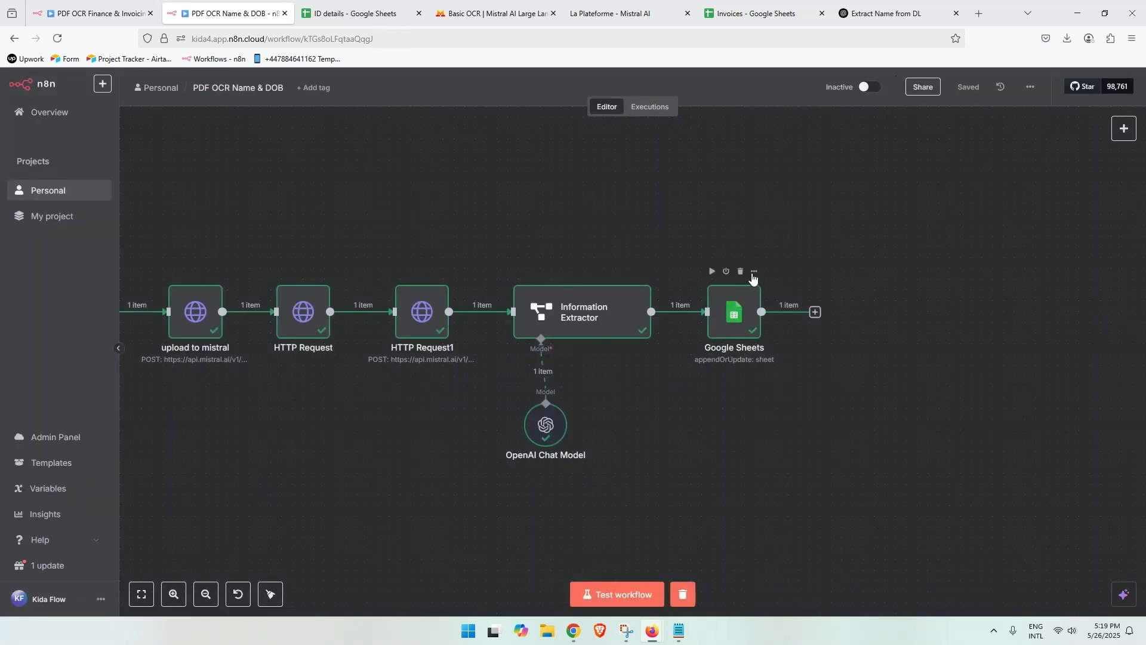
- Examine the Google Sheets node's Append or Update Row operation, target sheet and column mapping, and go back to the canvas
{"action": "left_click", "coordinate": [754, 273]}
{"action": "left_click", "coordinate": [760, 293]}
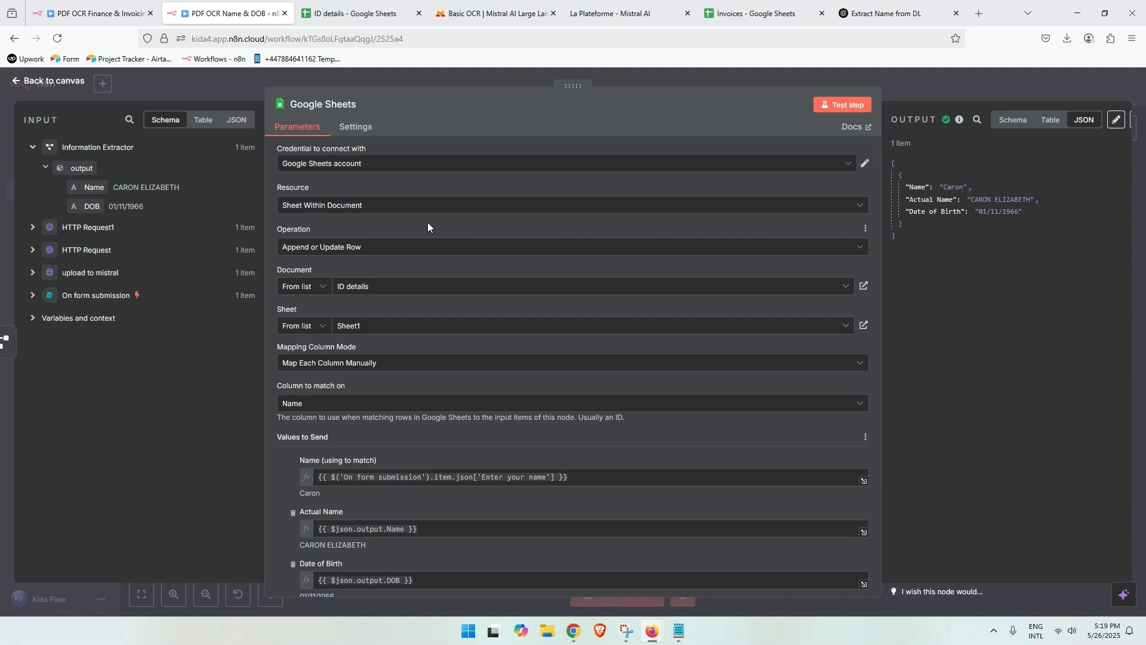
{"action": "key", "text": "Escape"}
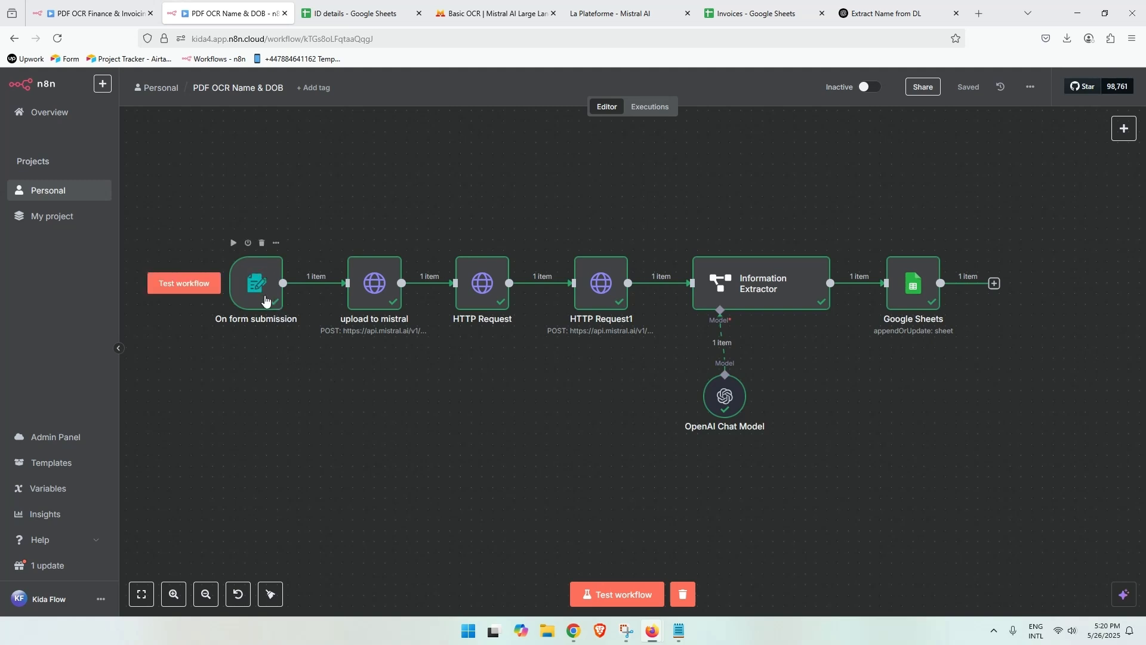
- In the PDF OCR Finance & Invoicing workflow, examine the On form submission node's Upload doc file element, and go back to the canvas
{"action": "mouse_move", "coordinate": [306, 286]}
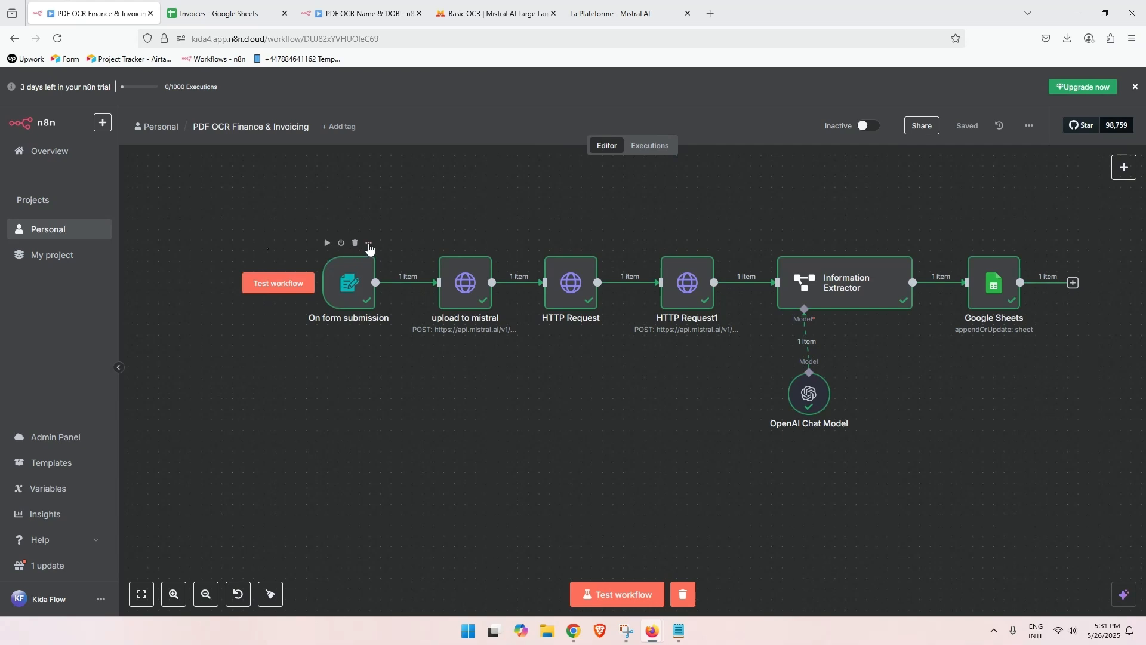
{"action": "left_click", "coordinate": [369, 244]}
{"action": "key", "text": "Return"}
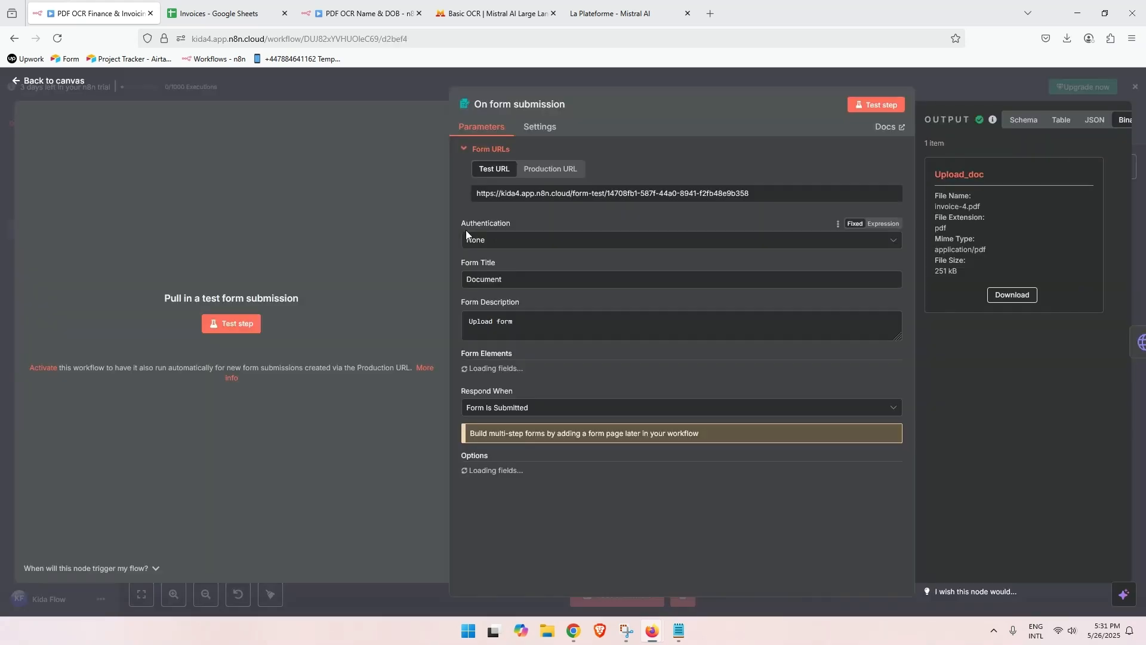
{"action": "left_click", "coordinate": [515, 325]}
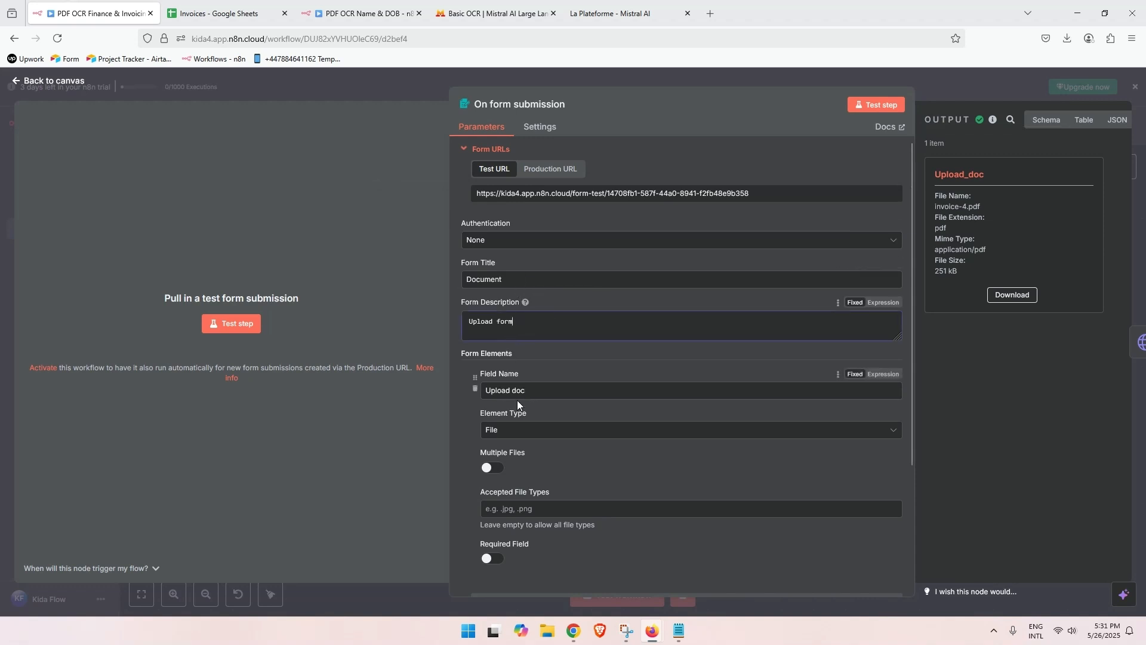
{"action": "left_click", "coordinate": [533, 436]}
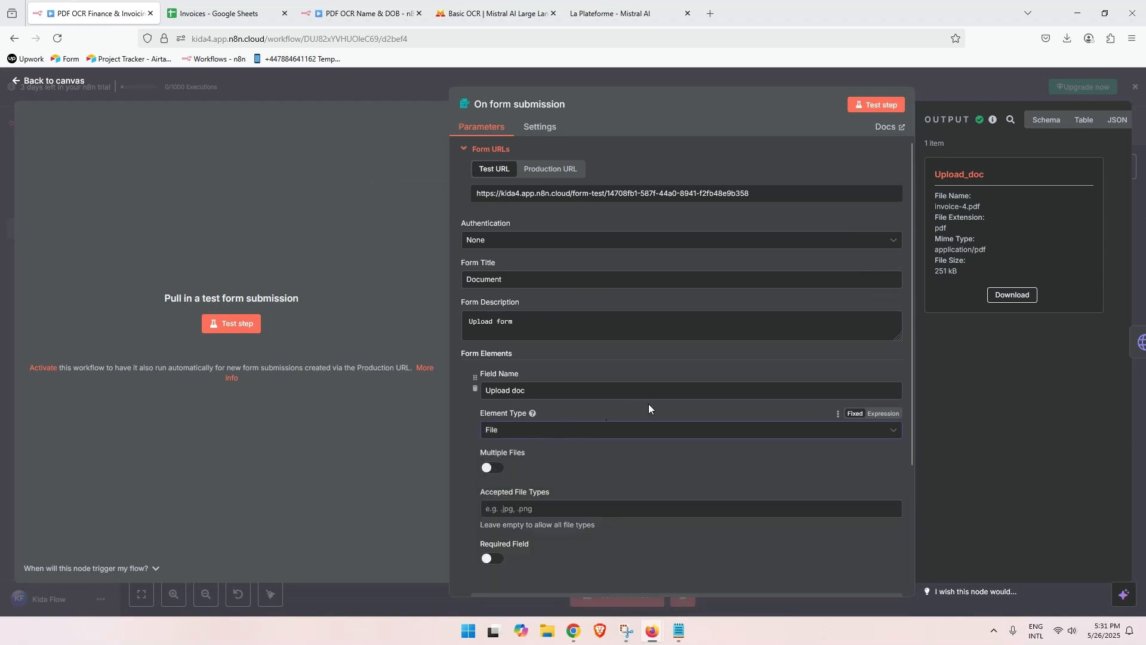
{"action": "scroll", "coordinate": [649, 404], "scroll_direction": "down", "scroll_amount": 2}
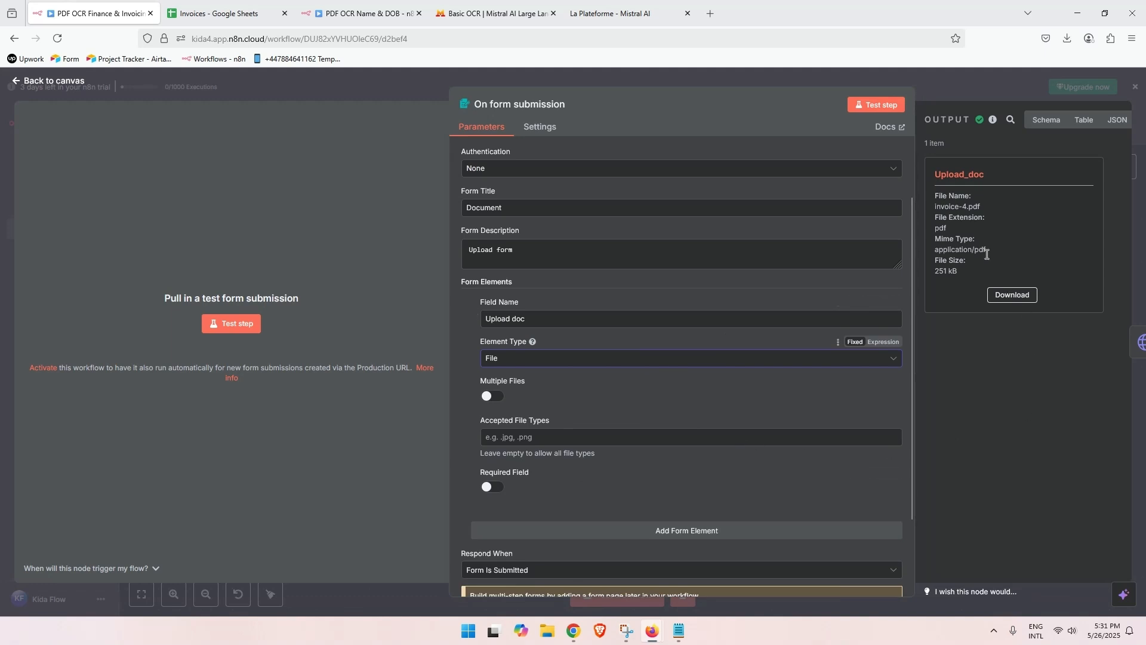
{"action": "key", "text": "Escape"}
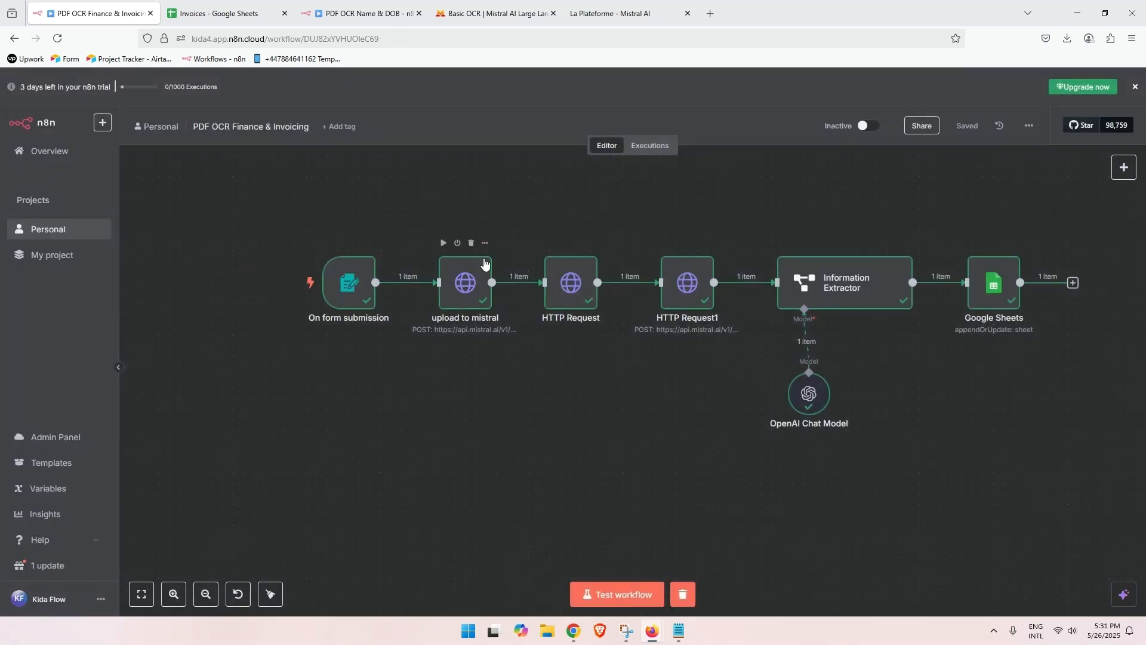
- Examine the upload to mistral node's URL, authentication type and form-data body against the Mistral OCR documentation
{"action": "left_click", "coordinate": [487, 244]}
{"action": "left_click", "coordinate": [486, 243]}
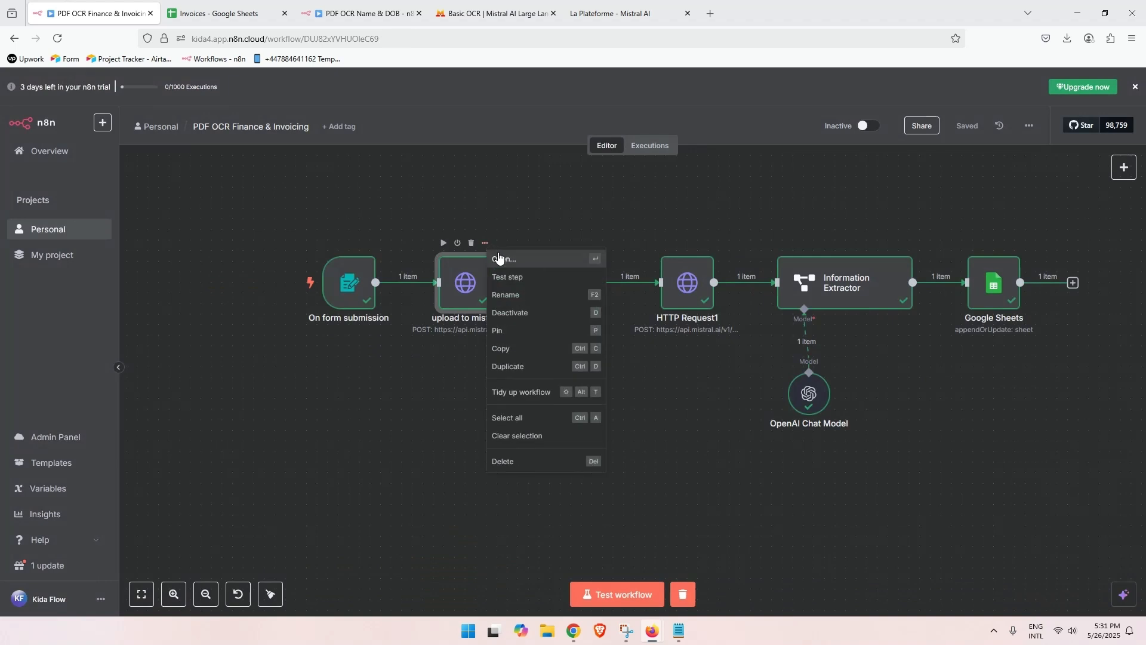
{"action": "left_click", "coordinate": [490, 256]}
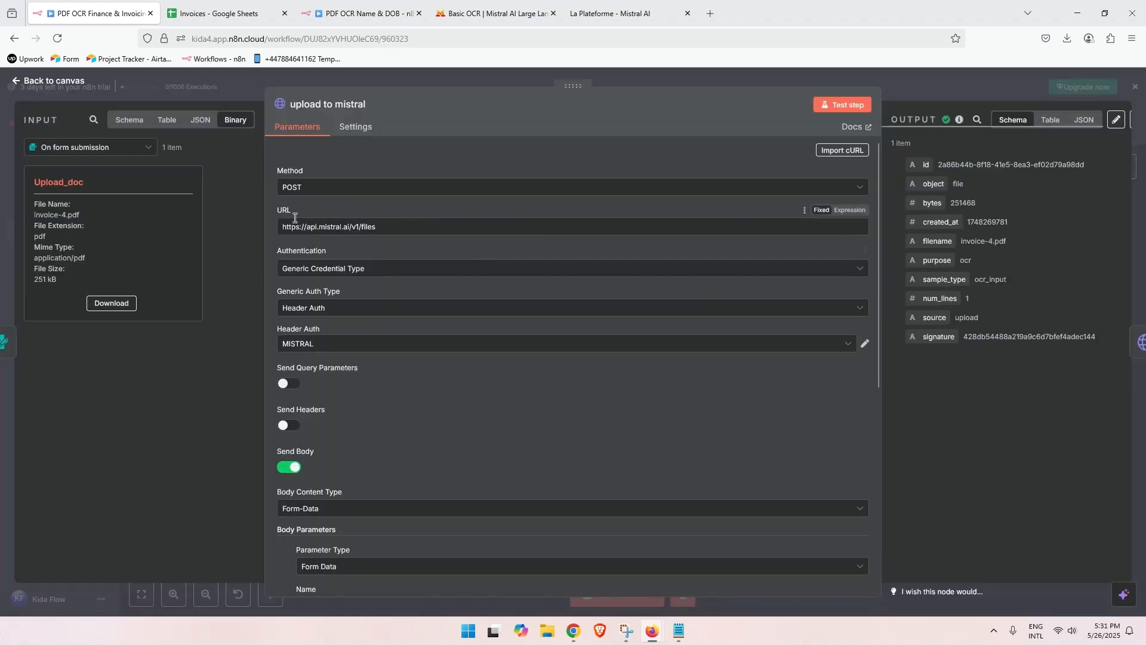
{"action": "scroll", "coordinate": [373, 257], "scroll_direction": "down", "scroll_amount": 5}
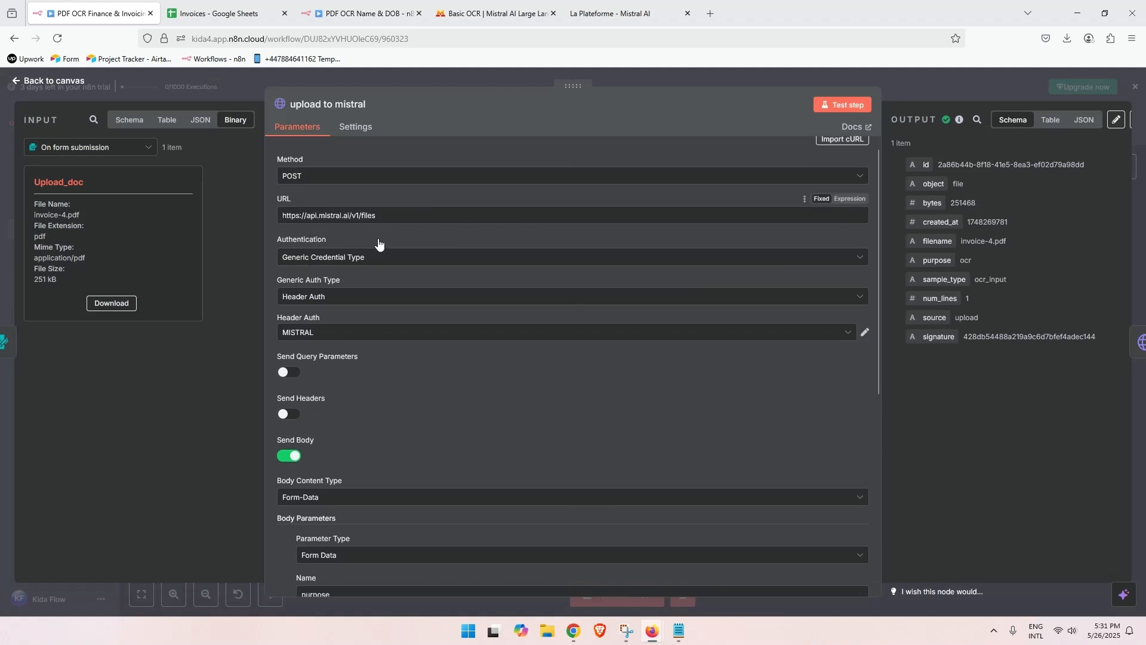
{"action": "scroll", "coordinate": [378, 239], "scroll_direction": "up", "scroll_amount": 2}
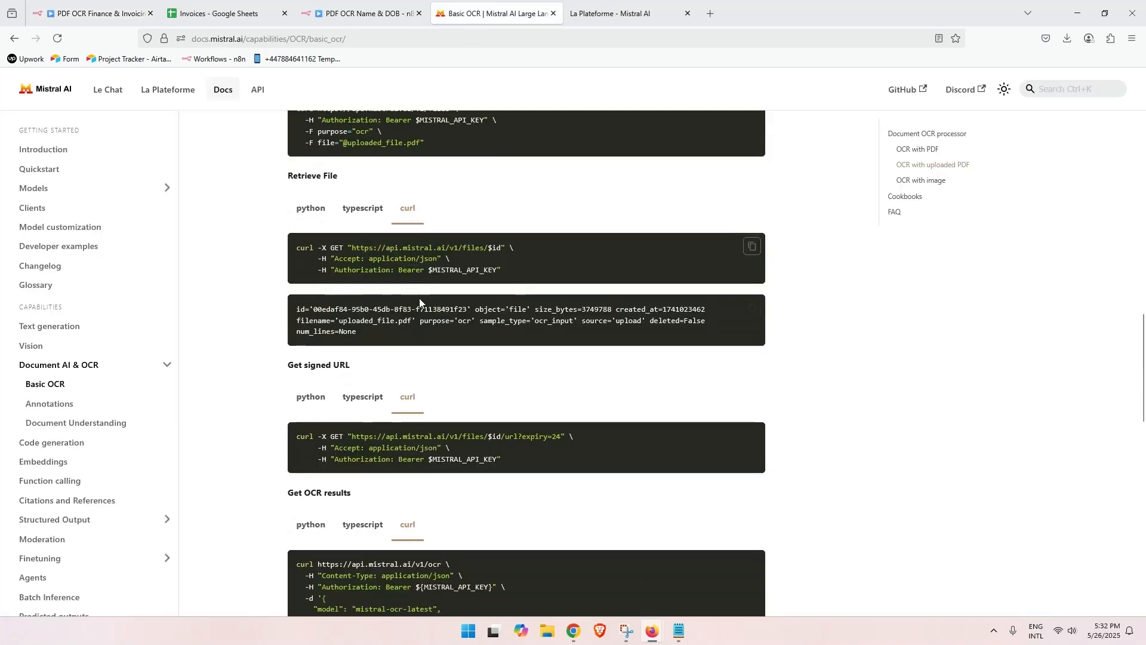
{"action": "scroll", "coordinate": [420, 300], "scroll_direction": "down", "scroll_amount": 2}
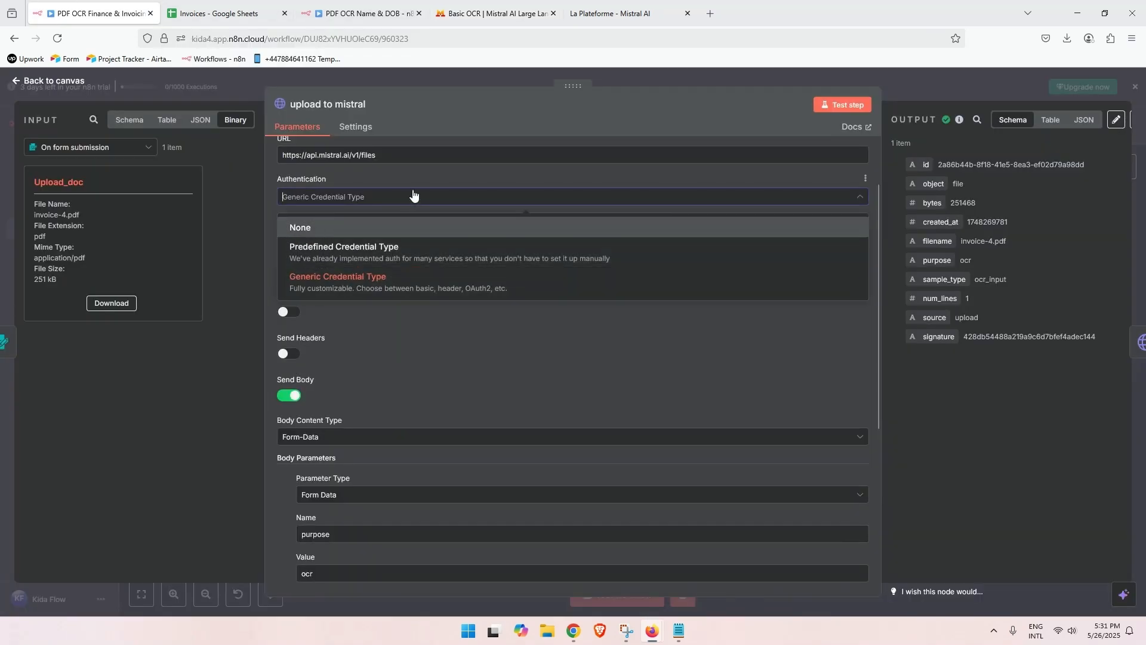
{"action": "left_click", "coordinate": [414, 195]}
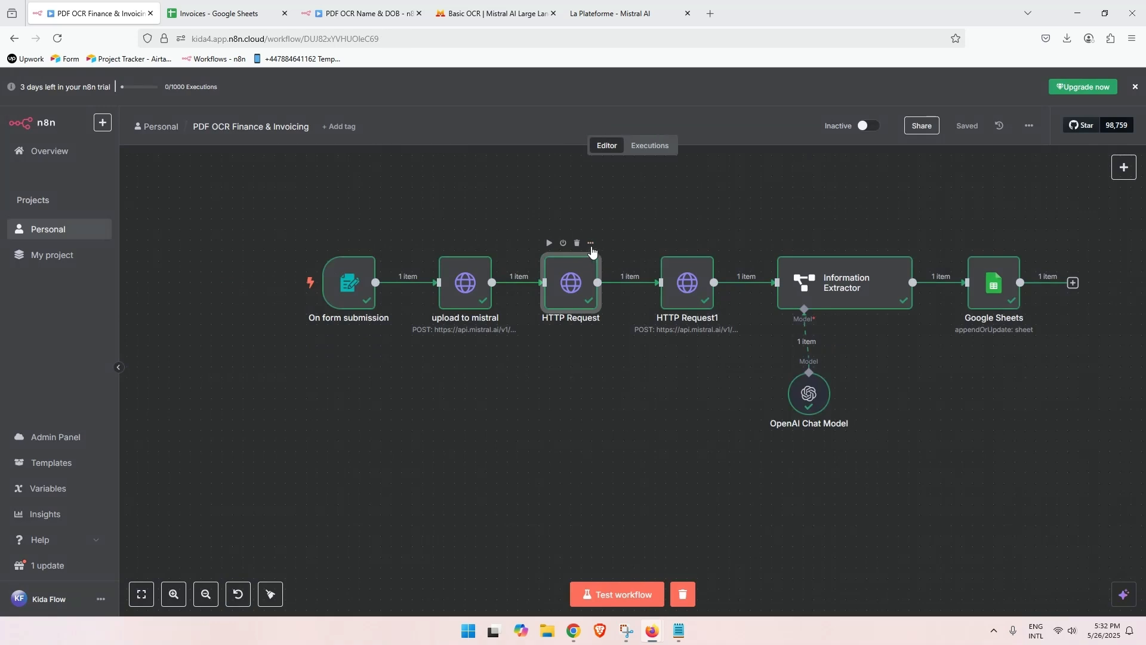
- Examine the HTTP Request node's file URL expression and the signed-URL cURL command, and close the node without importing it
{"action": "left_click", "coordinate": [591, 246]}
{"action": "left_click", "coordinate": [603, 263]}
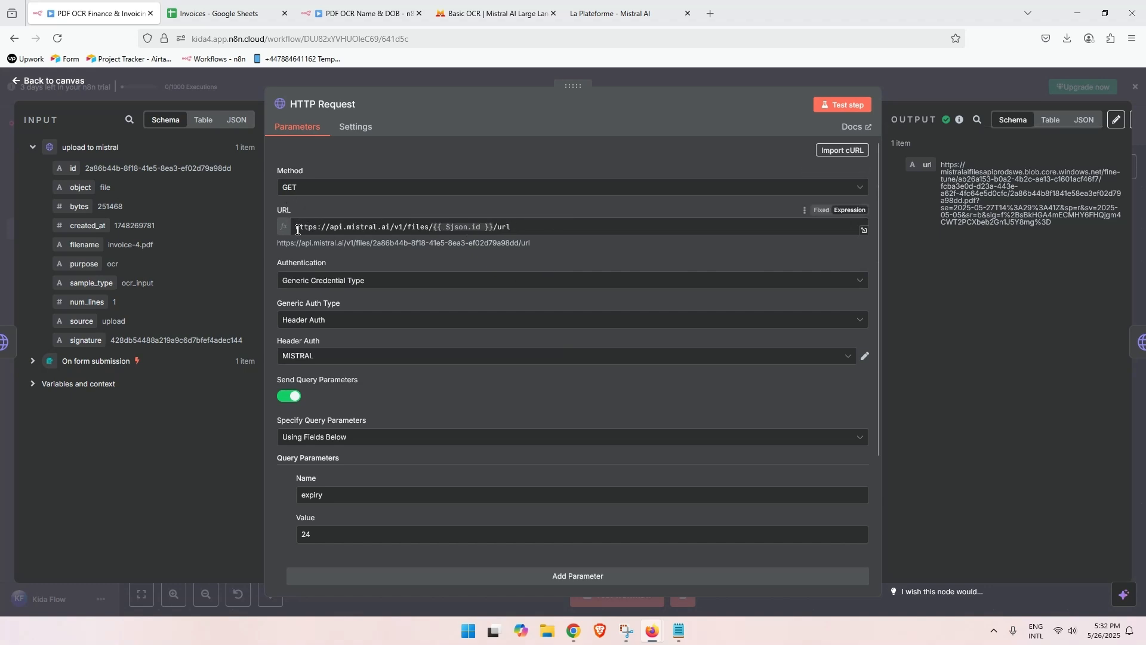
{"action": "left_click", "coordinate": [473, 228]}
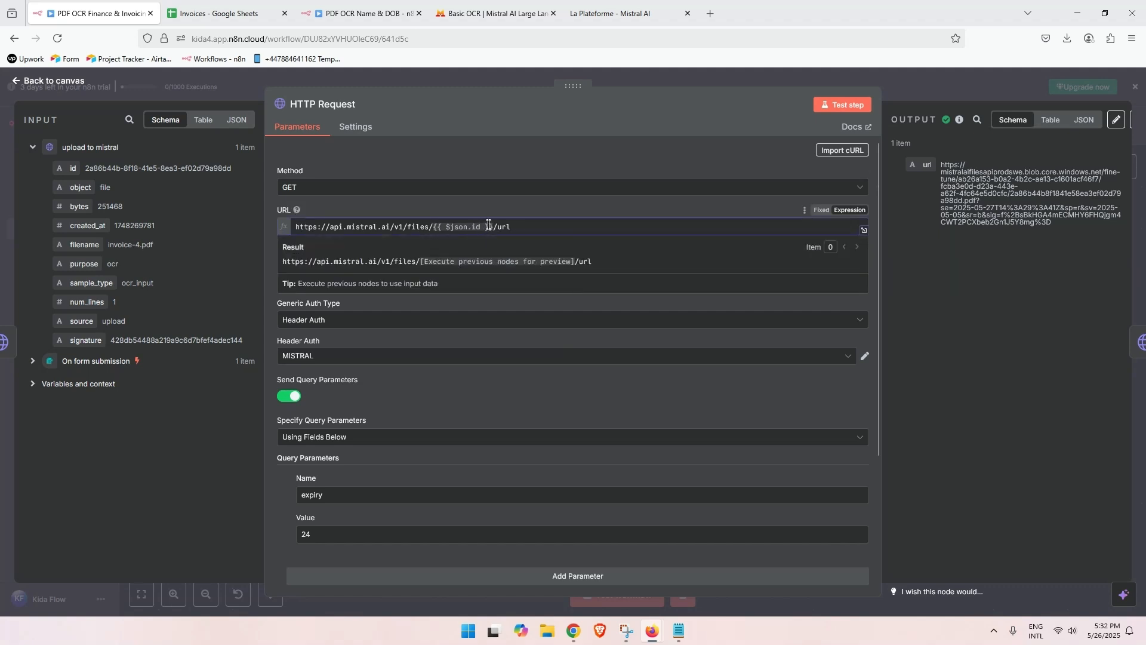
{"action": "left_click_drag", "start_coordinate": [494, 229], "coordinate": [434, 230]}
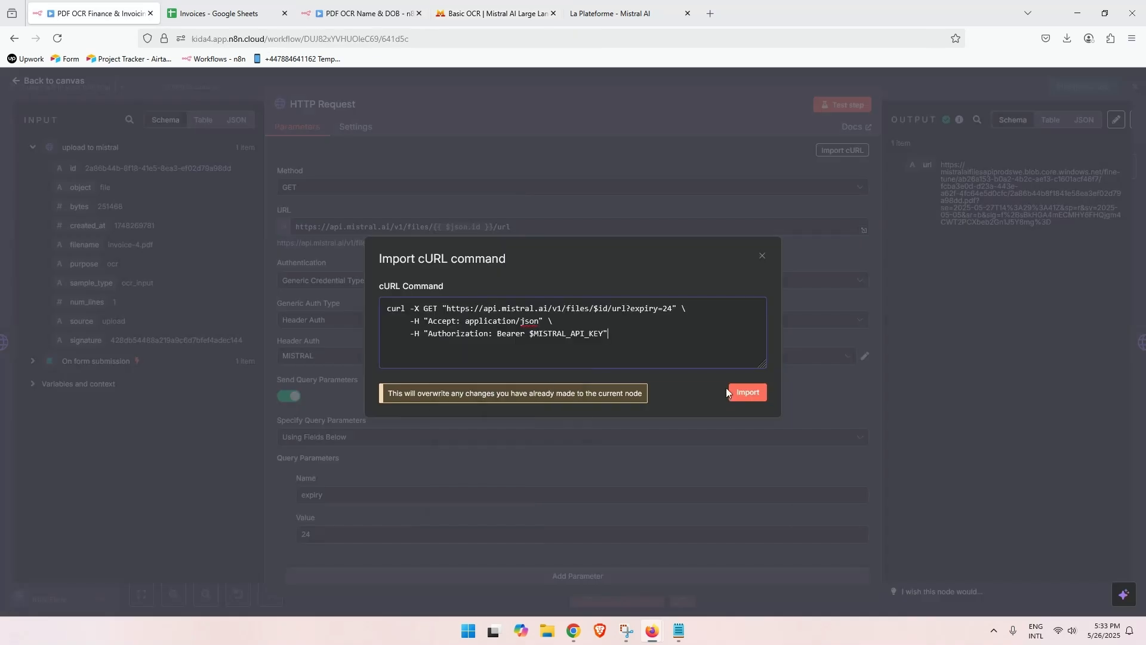
{"action": "left_click", "coordinate": [762, 256]}
{"action": "key", "text": "Escape"}
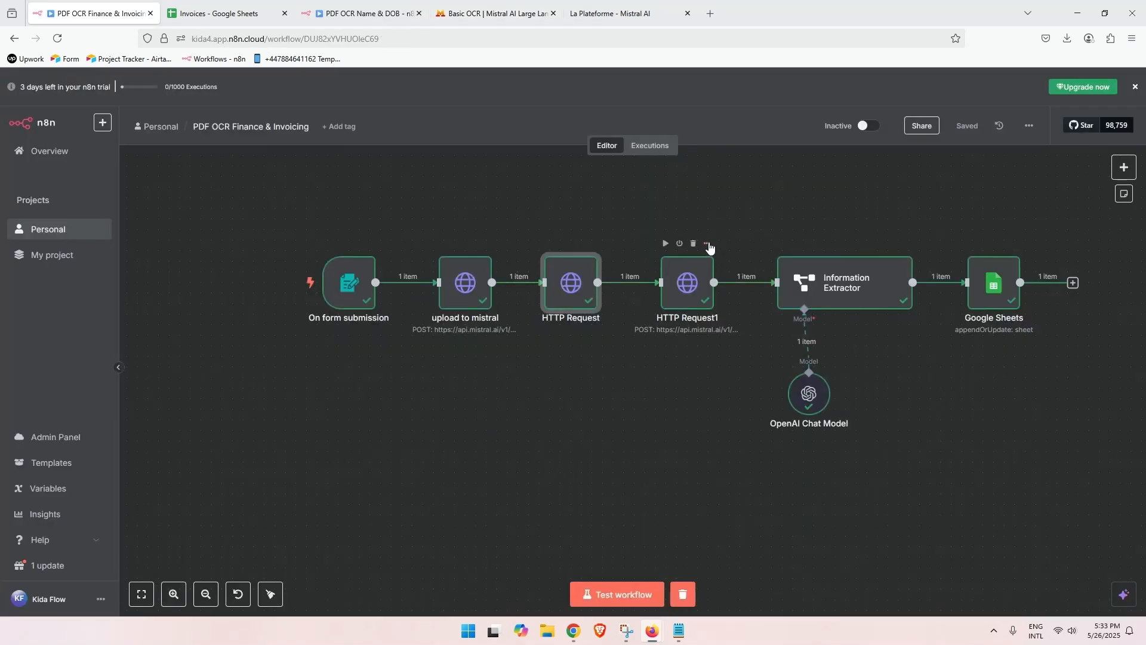
- Examine the HTTP Request1 node's POST request to the OCR endpoint, and go back to the canvas
{"action": "left_click", "coordinate": [708, 244]}
{"action": "key", "text": "Return"}
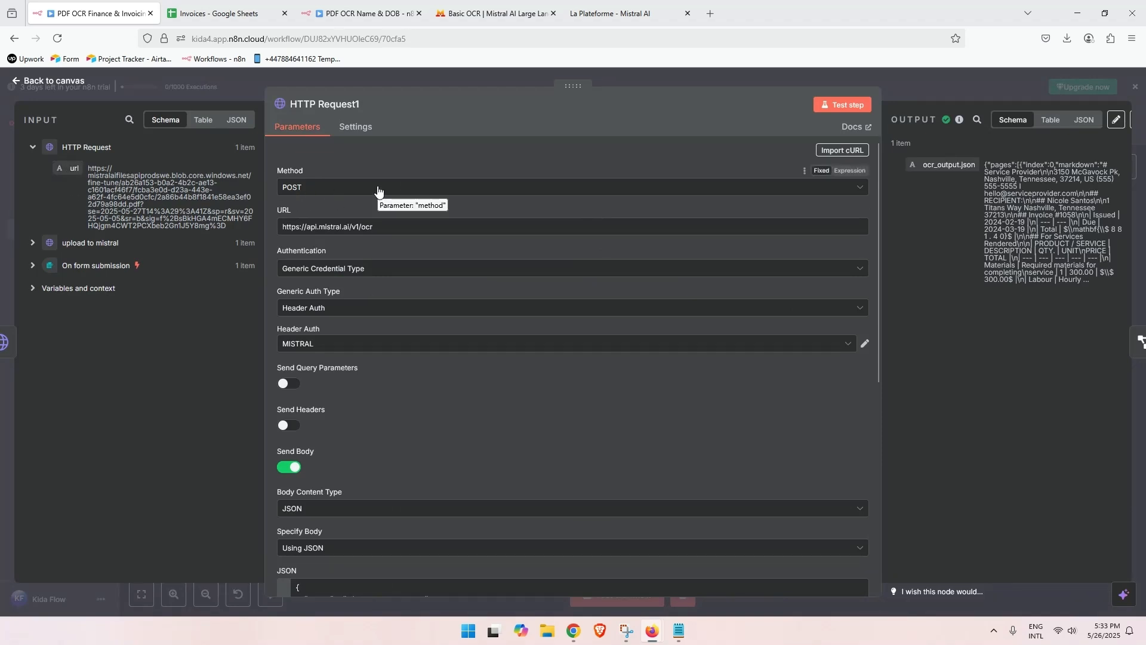
{"action": "key", "text": "Escape"}
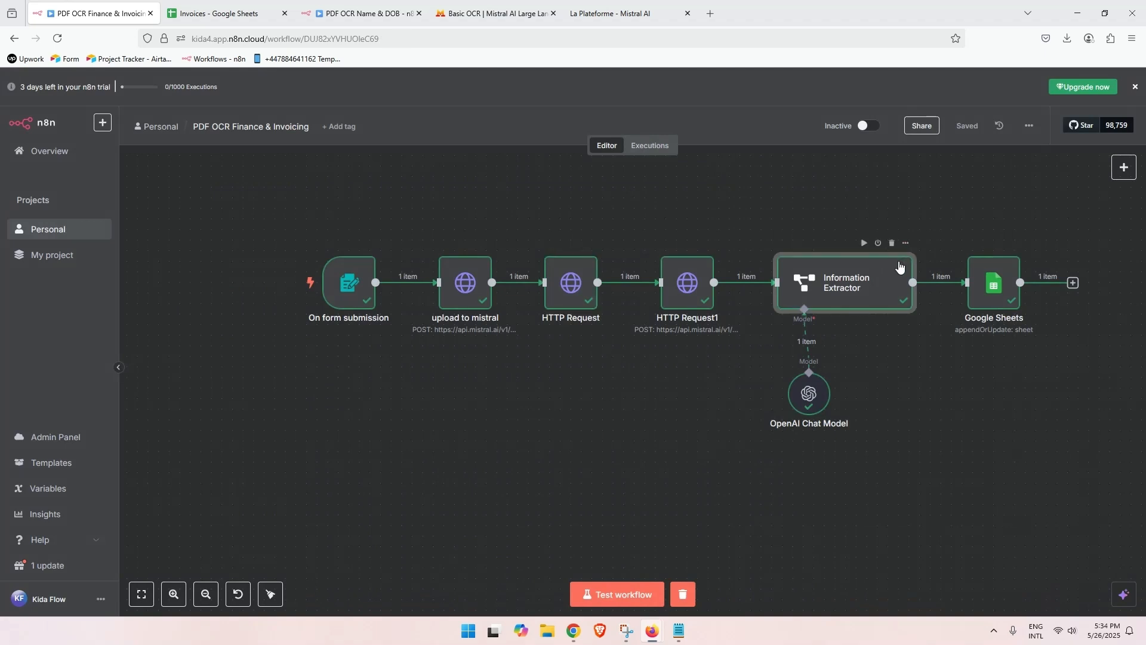
- Examine the Information Extractor's invoice attributes from Vendor name to Total amount in USD and its Always Output Data setting, and close the node
{"action": "left_click", "coordinate": [905, 242]}
{"action": "left_click", "coordinate": [911, 259]}
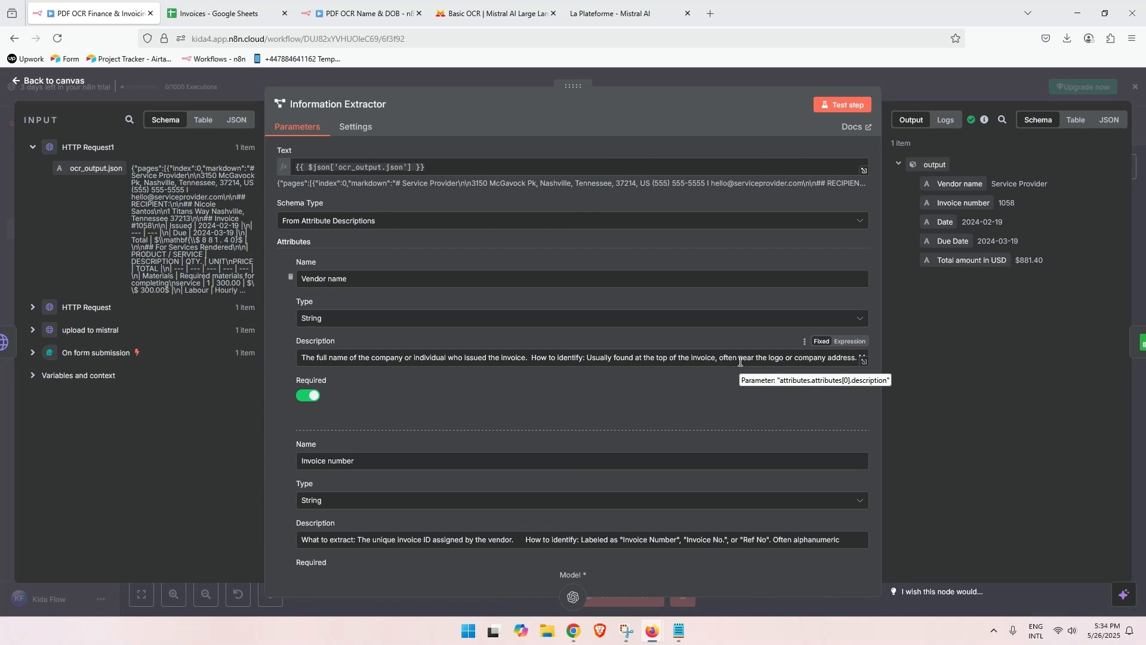
{"action": "scroll", "coordinate": [723, 352], "scroll_direction": "down", "scroll_amount": 2}
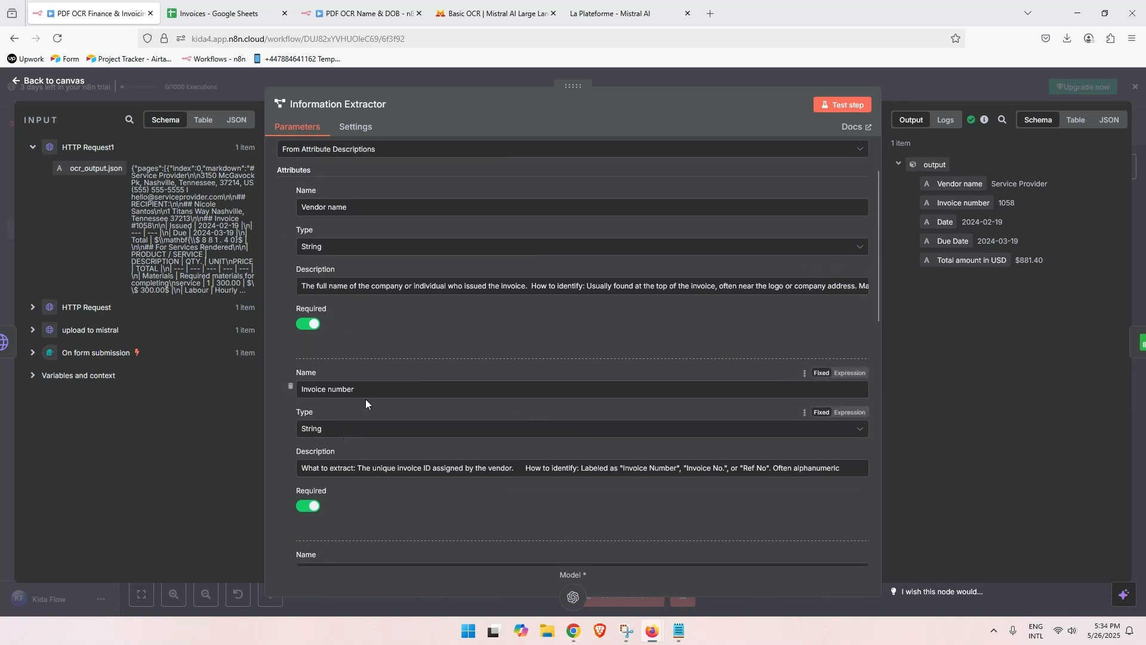
{"action": "scroll", "coordinate": [387, 381], "scroll_direction": "down", "scroll_amount": 4}
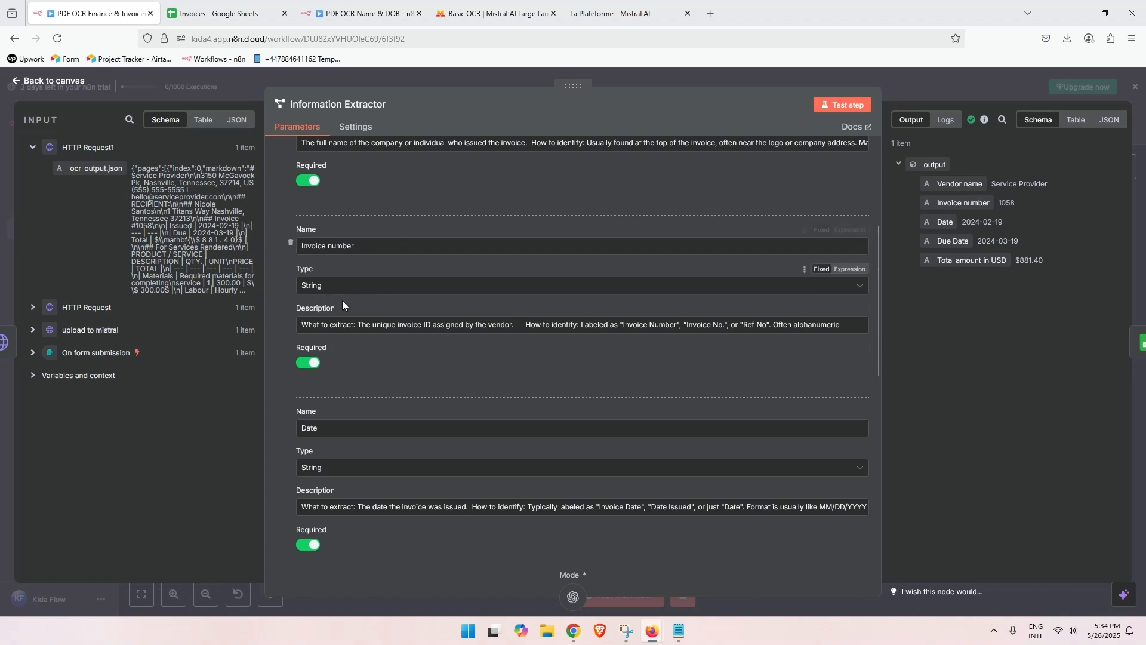
{"action": "scroll", "coordinate": [319, 442], "scroll_direction": "down", "scroll_amount": 13}
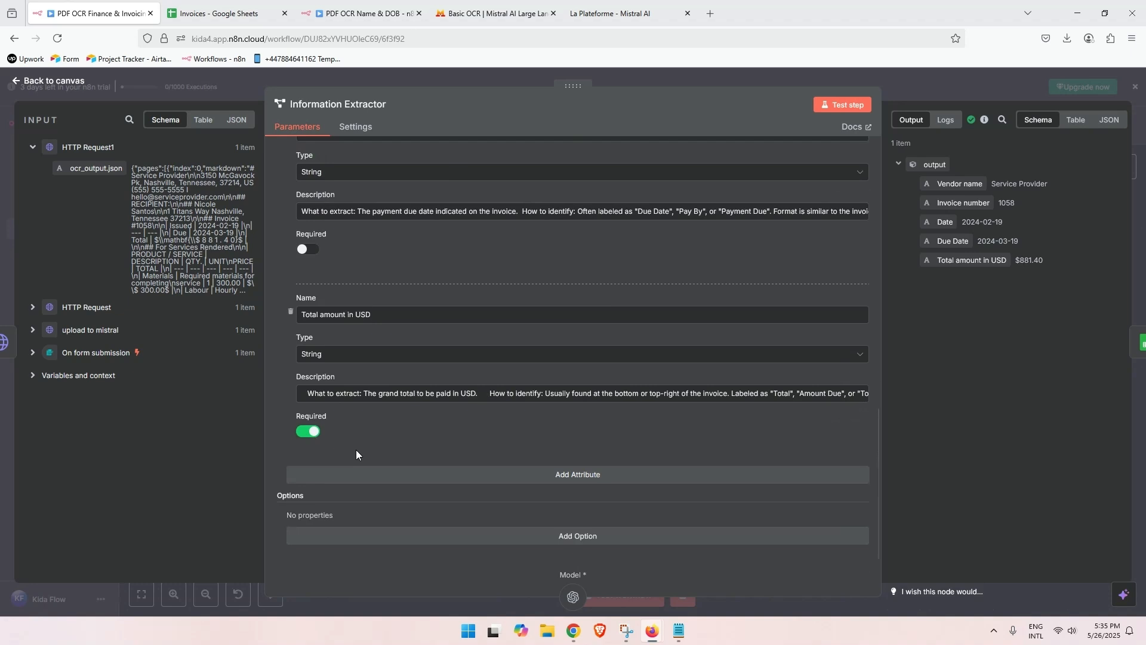
{"action": "left_click", "coordinate": [372, 127]}
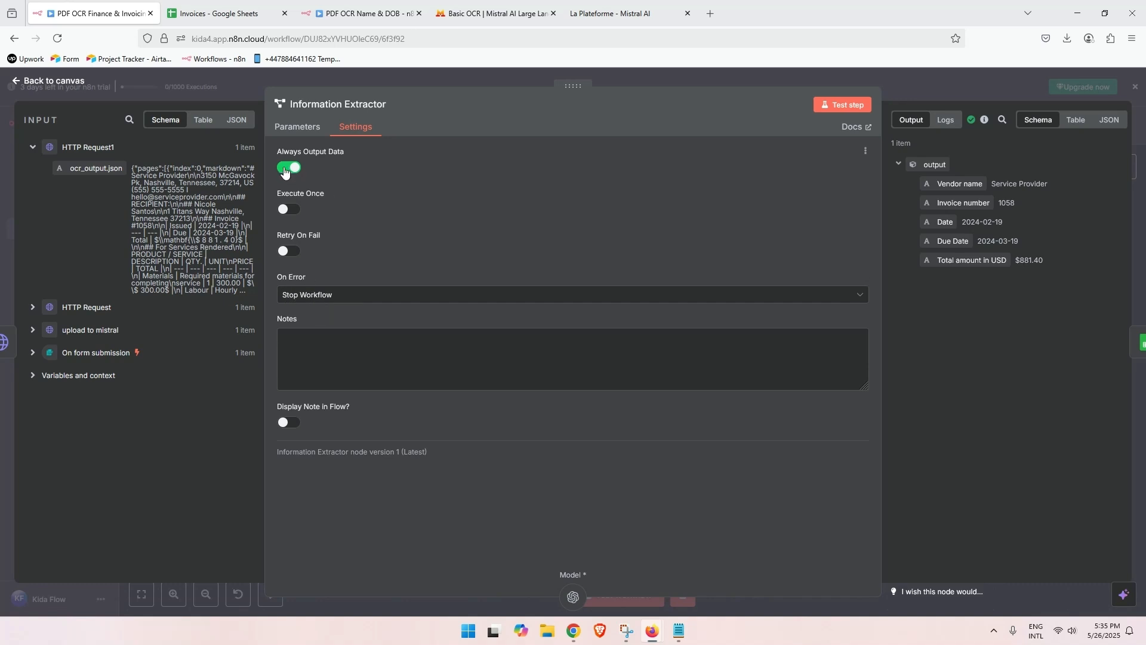
{"action": "key", "text": "Escape"}
- Open the Google Sheets node and examine its Append or Update Row operation, Vendor Name matching column and invoice column mappings
{"action": "left_click", "coordinate": [1013, 243]}
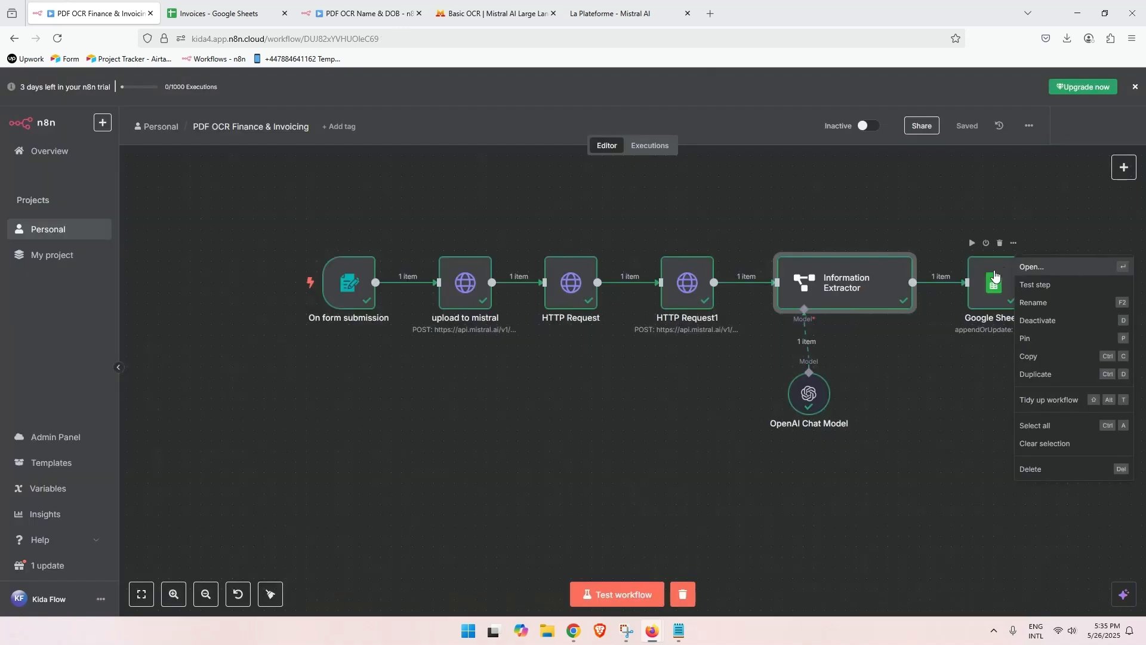
{"action": "left_click", "coordinate": [1041, 271]}
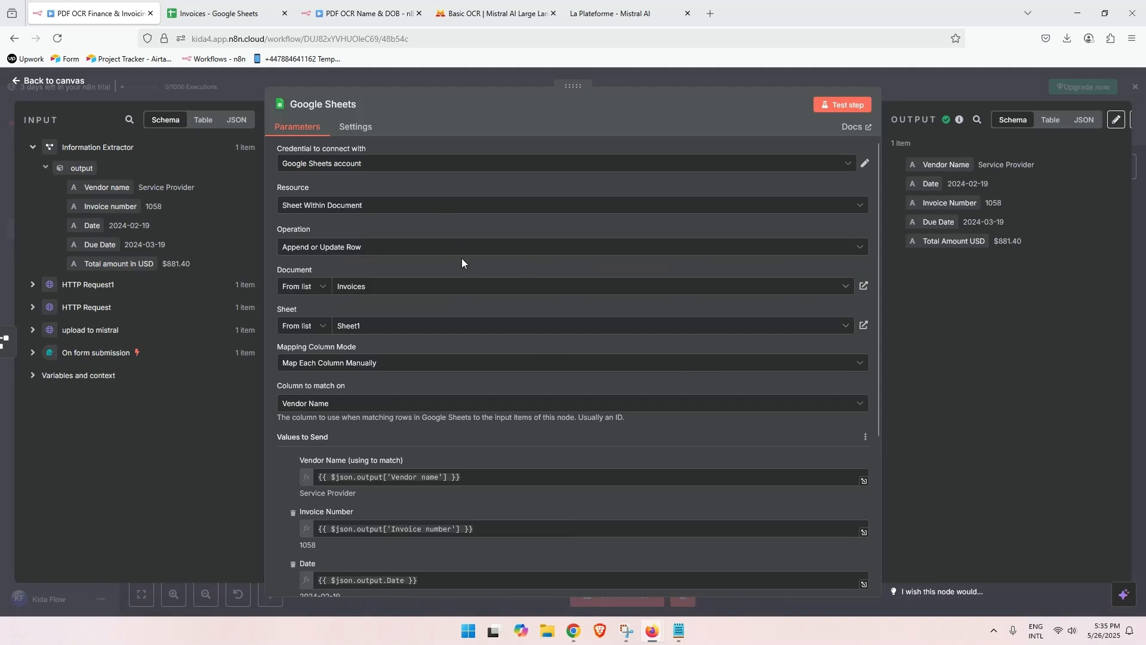
{"action": "scroll", "coordinate": [461, 263], "scroll_direction": "down", "scroll_amount": 2}
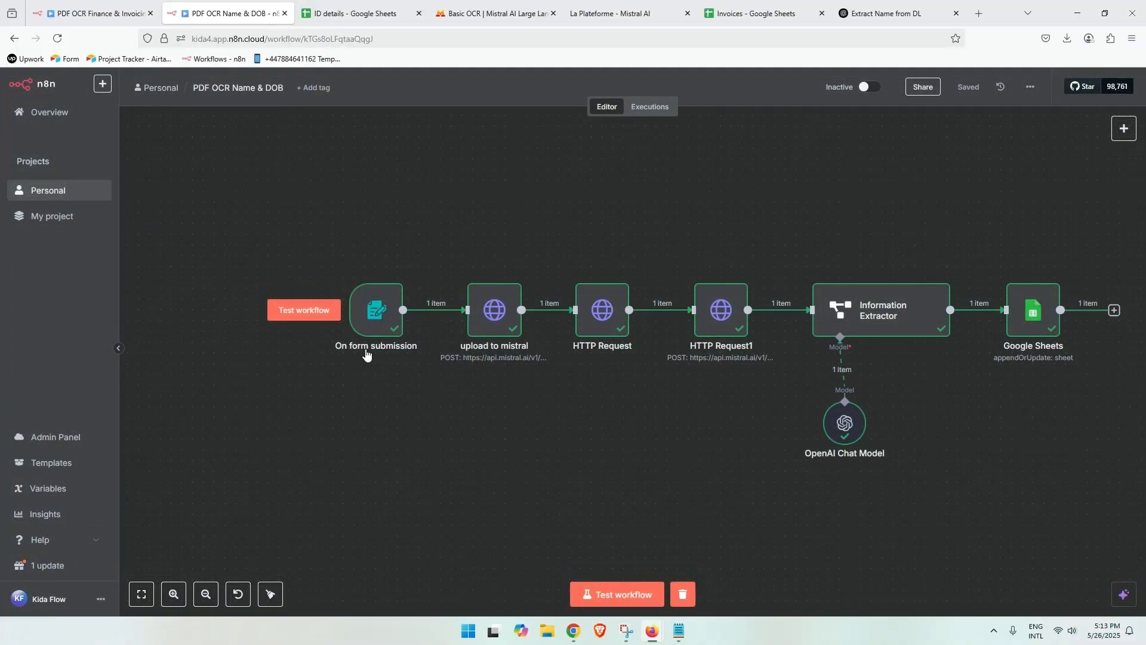
- Examine the On form submission trigger's name and Upload doc fields in the PDF OCR Name & DOB workflow, and return to the Basic OCR documentation
{"action": "mouse_move", "coordinate": [369, 354]}
{"action": "left_click", "coordinate": [396, 269]}
{"action": "key", "text": "Return"}
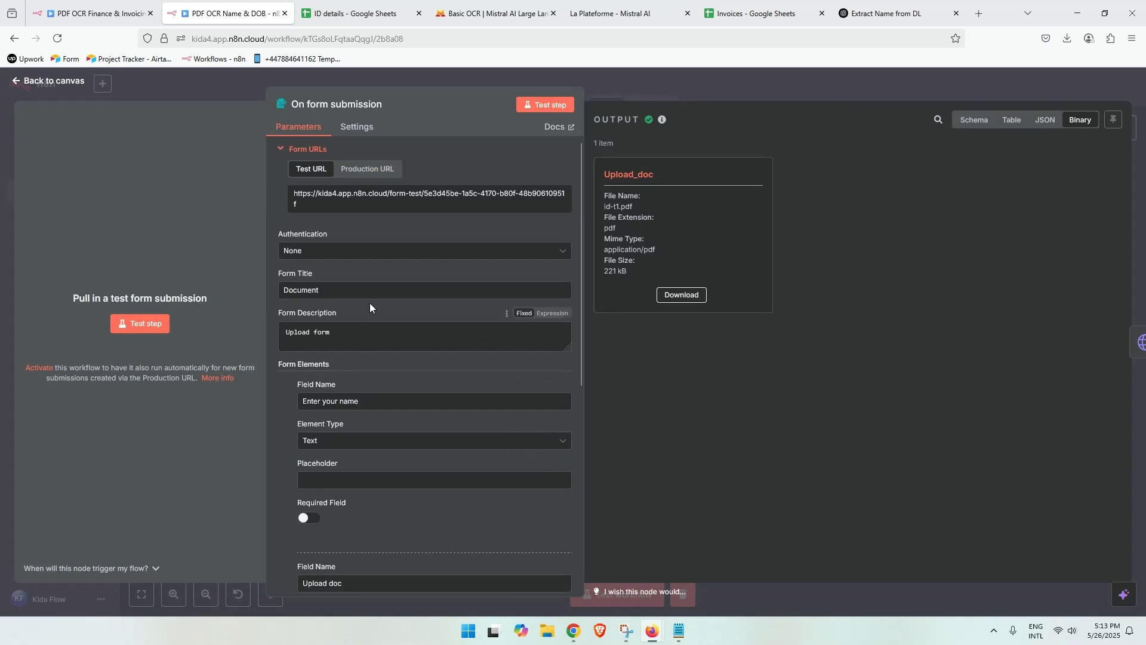
{"action": "scroll", "coordinate": [371, 303], "scroll_direction": "down", "scroll_amount": 2}
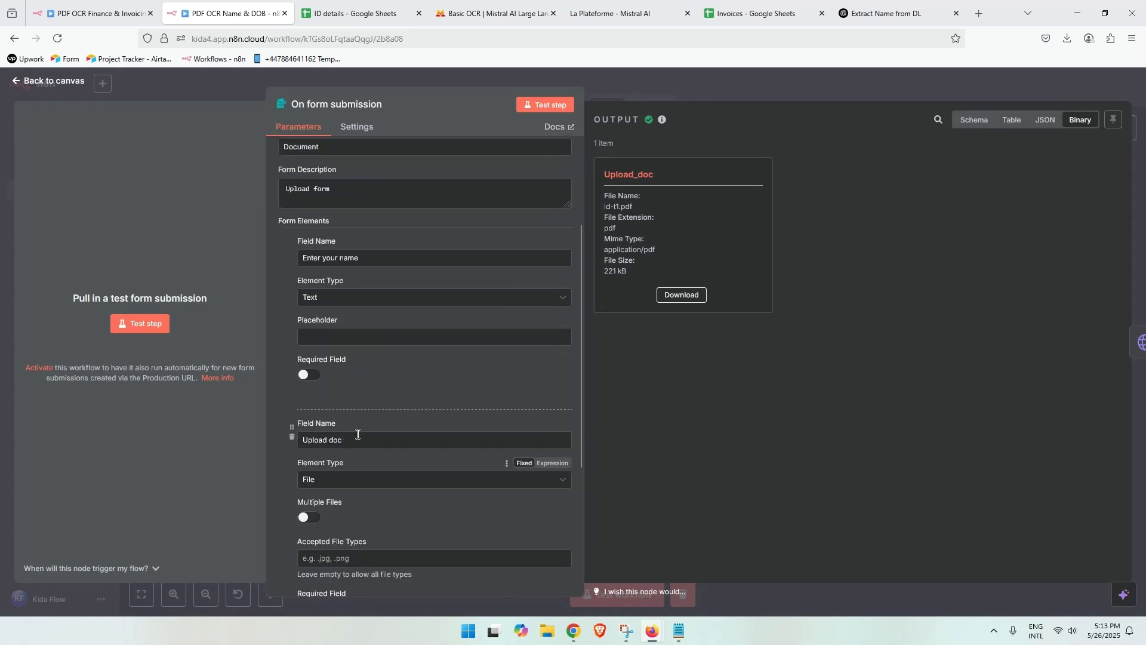
{"action": "scroll", "coordinate": [356, 425], "scroll_direction": "down", "scroll_amount": 1}
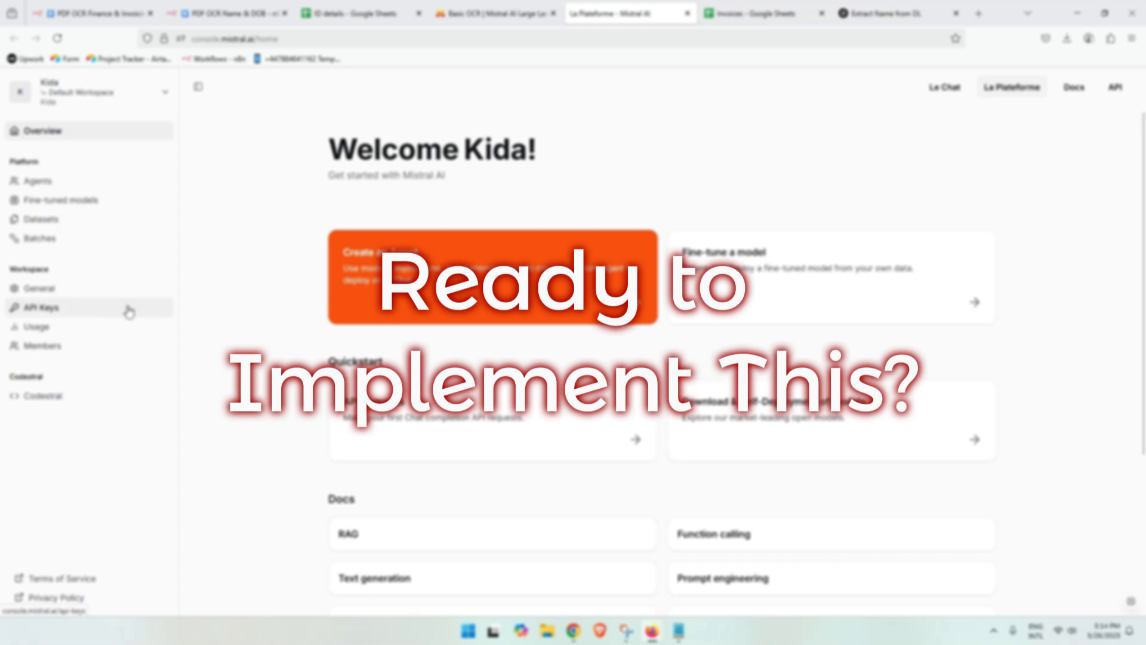
{"action": "left_click", "coordinate": [472, 7]}
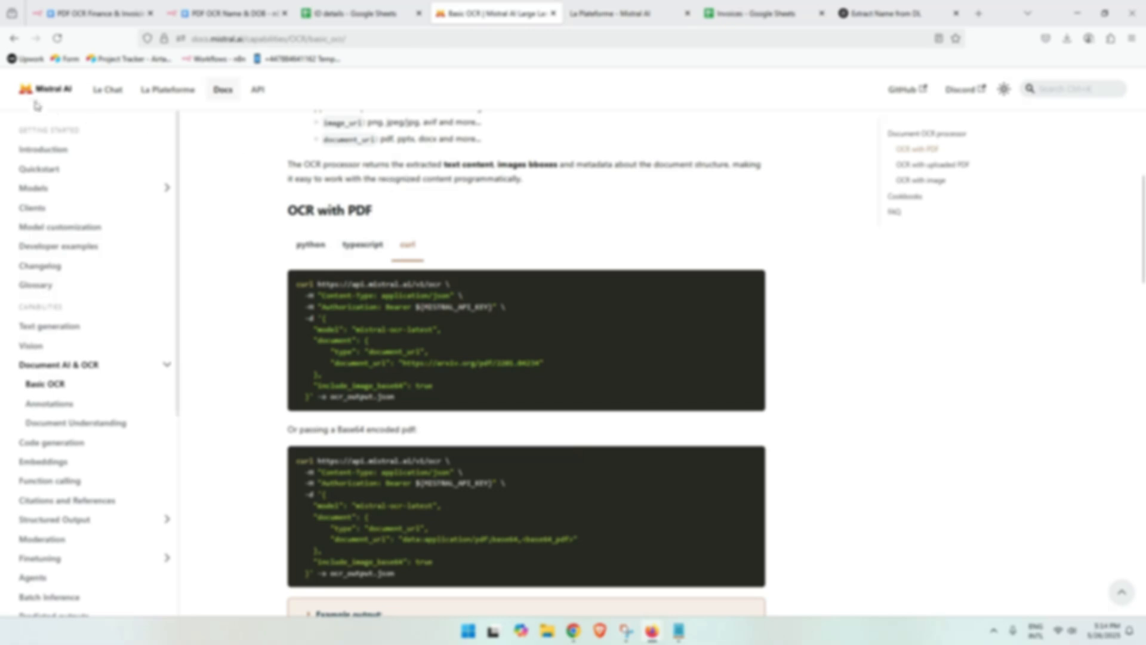